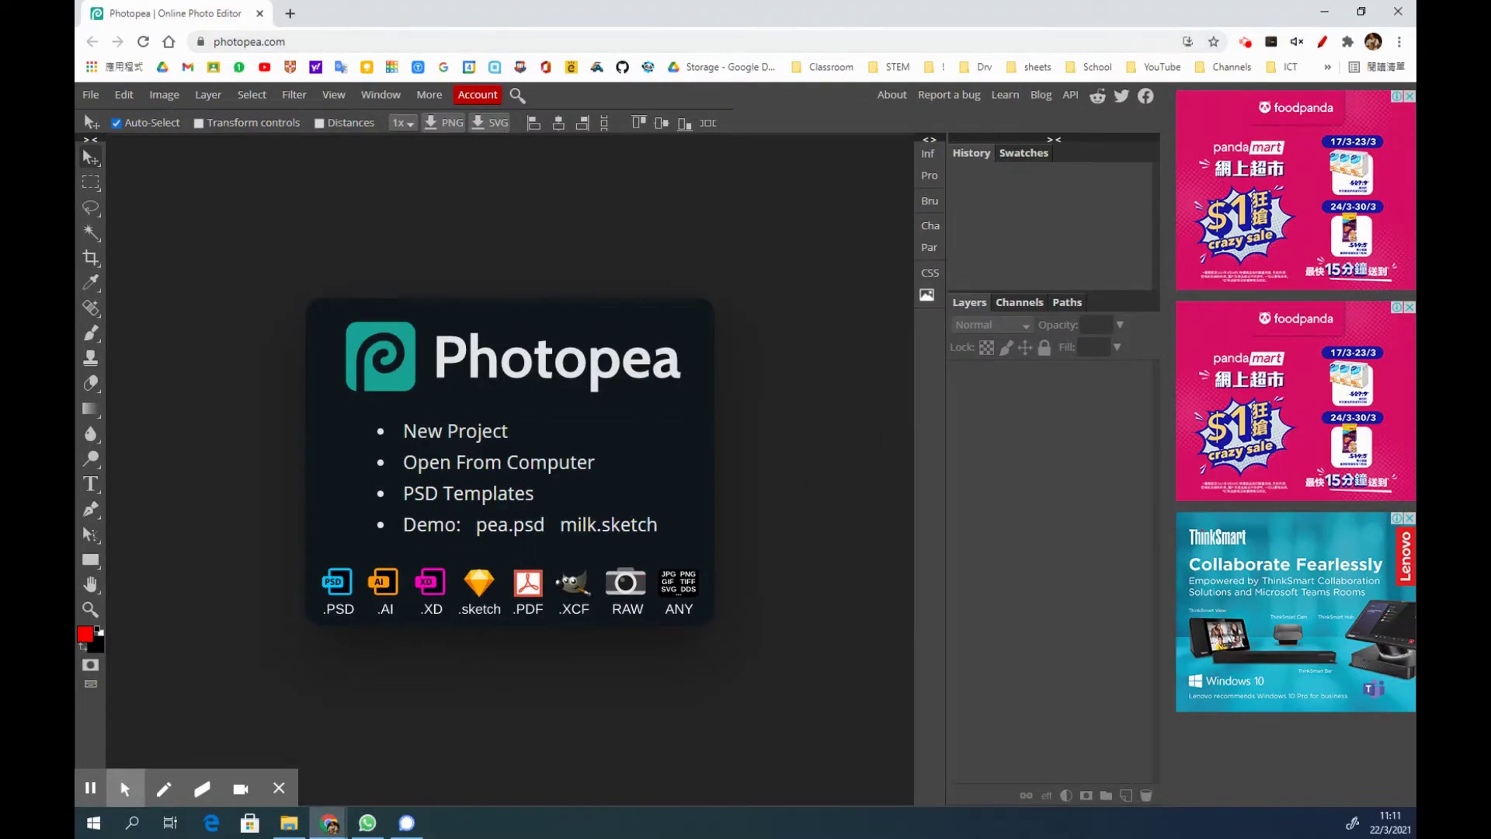
Step: Switch to File Explorer showing the photoshop folder with the girl jpg and png
key("alt+Tab")
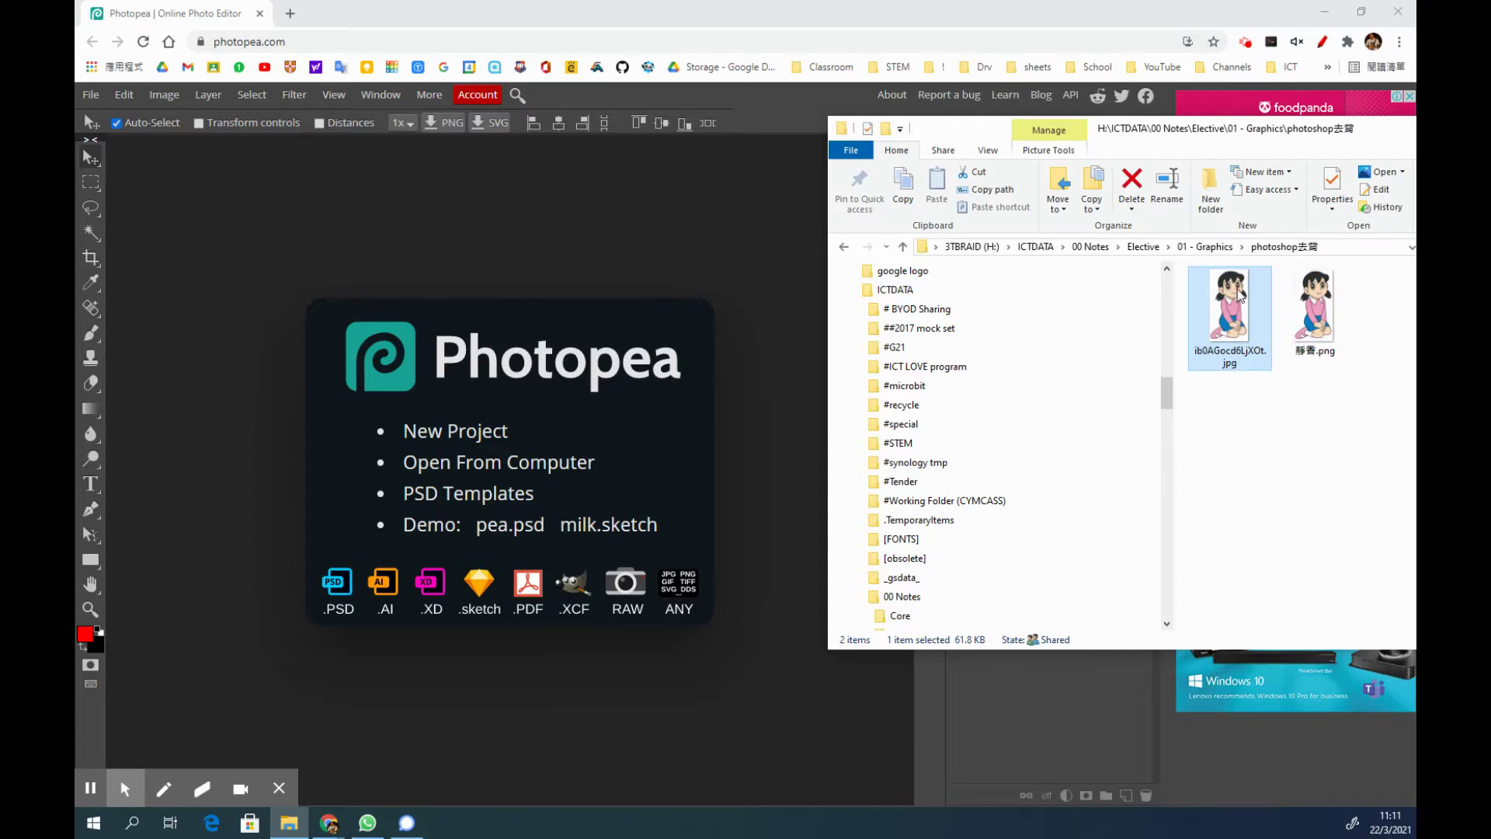
Step: Drag the girl jpg from the photoshop folder onto the Photopea canvas to open it
left_click_drag(1229, 297, 705, 295)
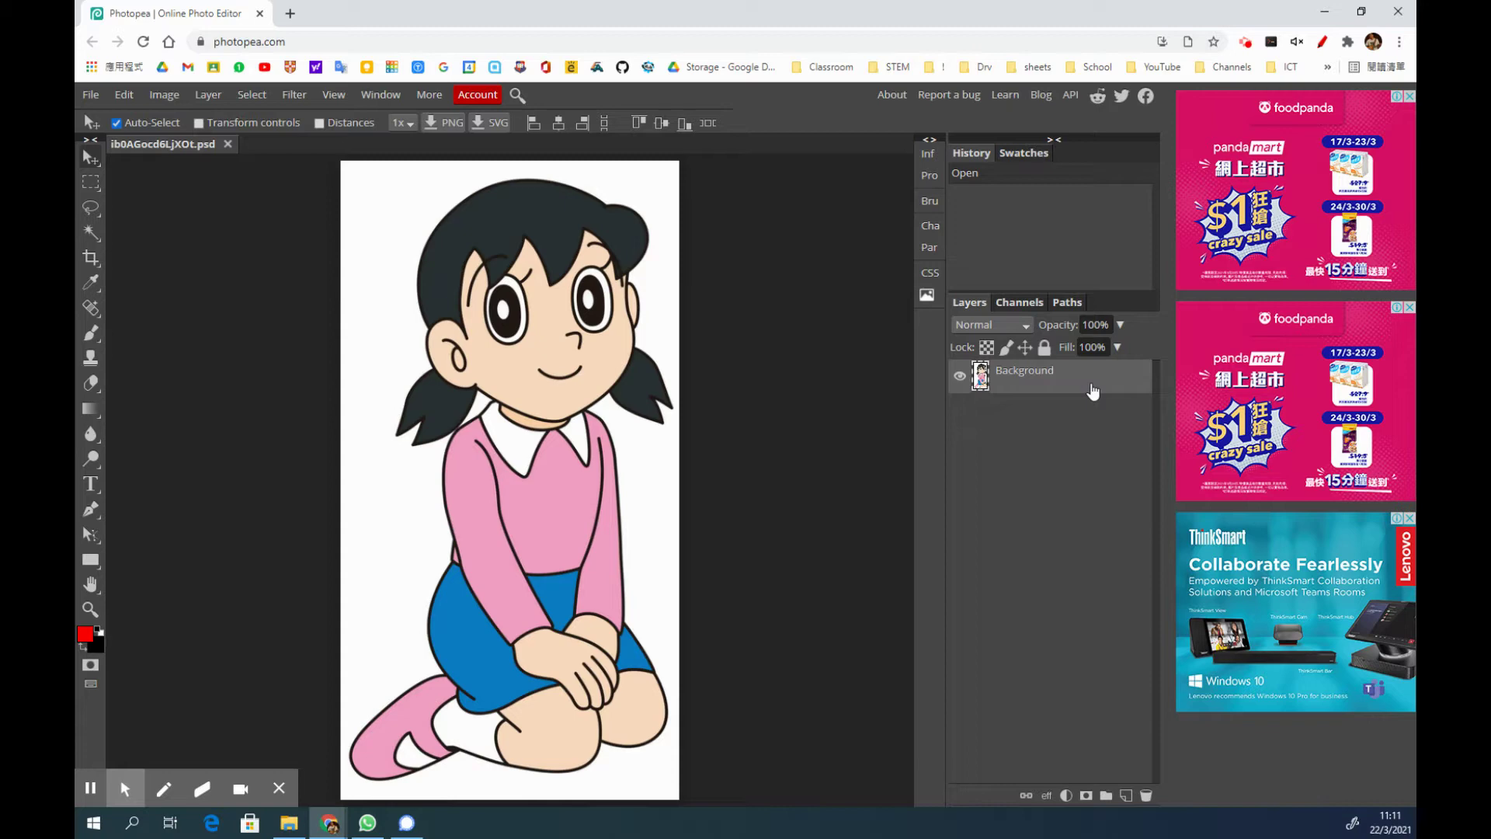
Step: Duplicate the Background layer, hide the original, and edit the Background copy's name
right_click(1051, 390)
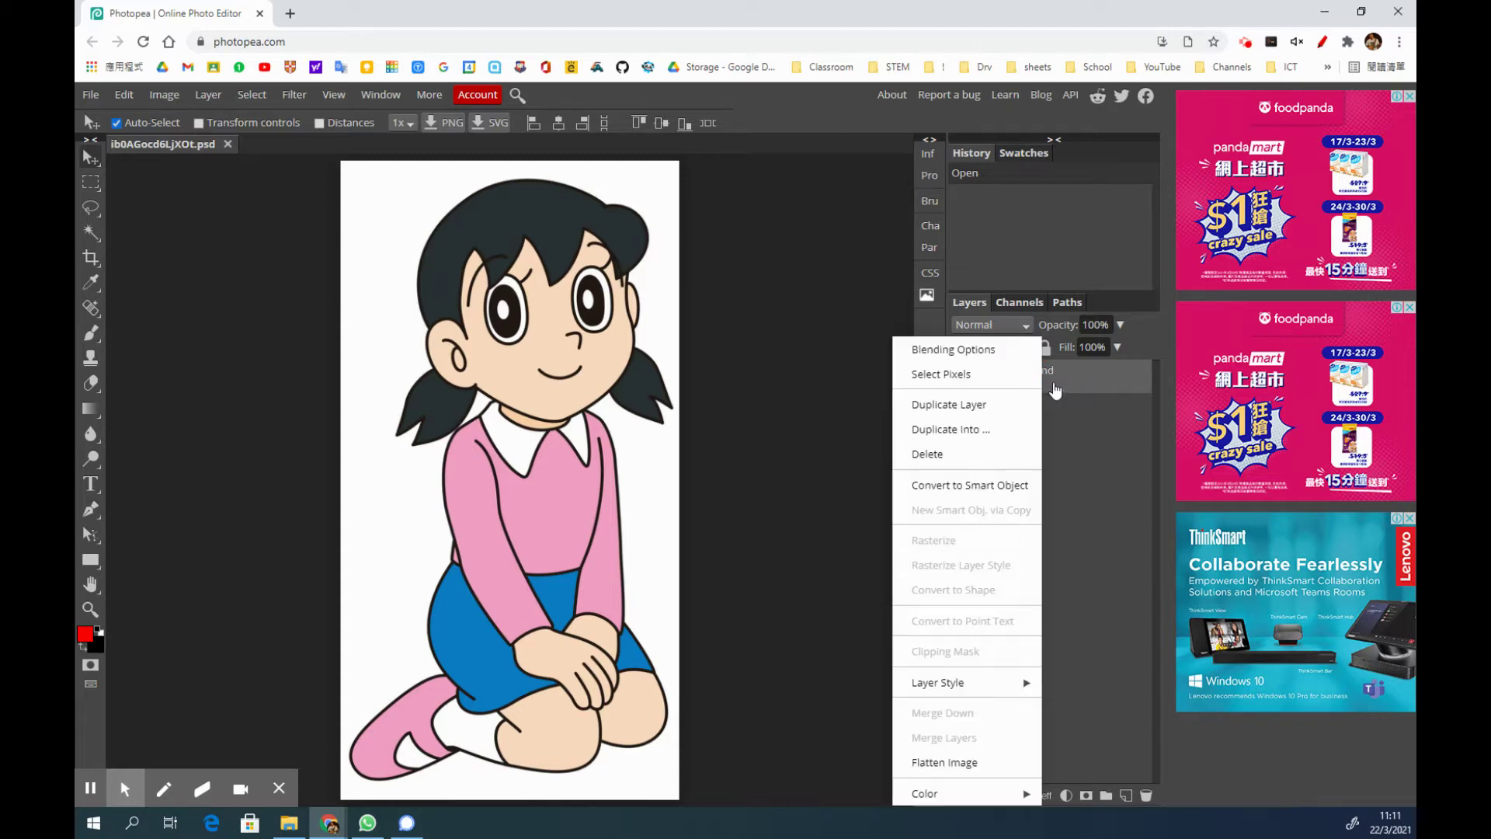
left_click(957, 407)
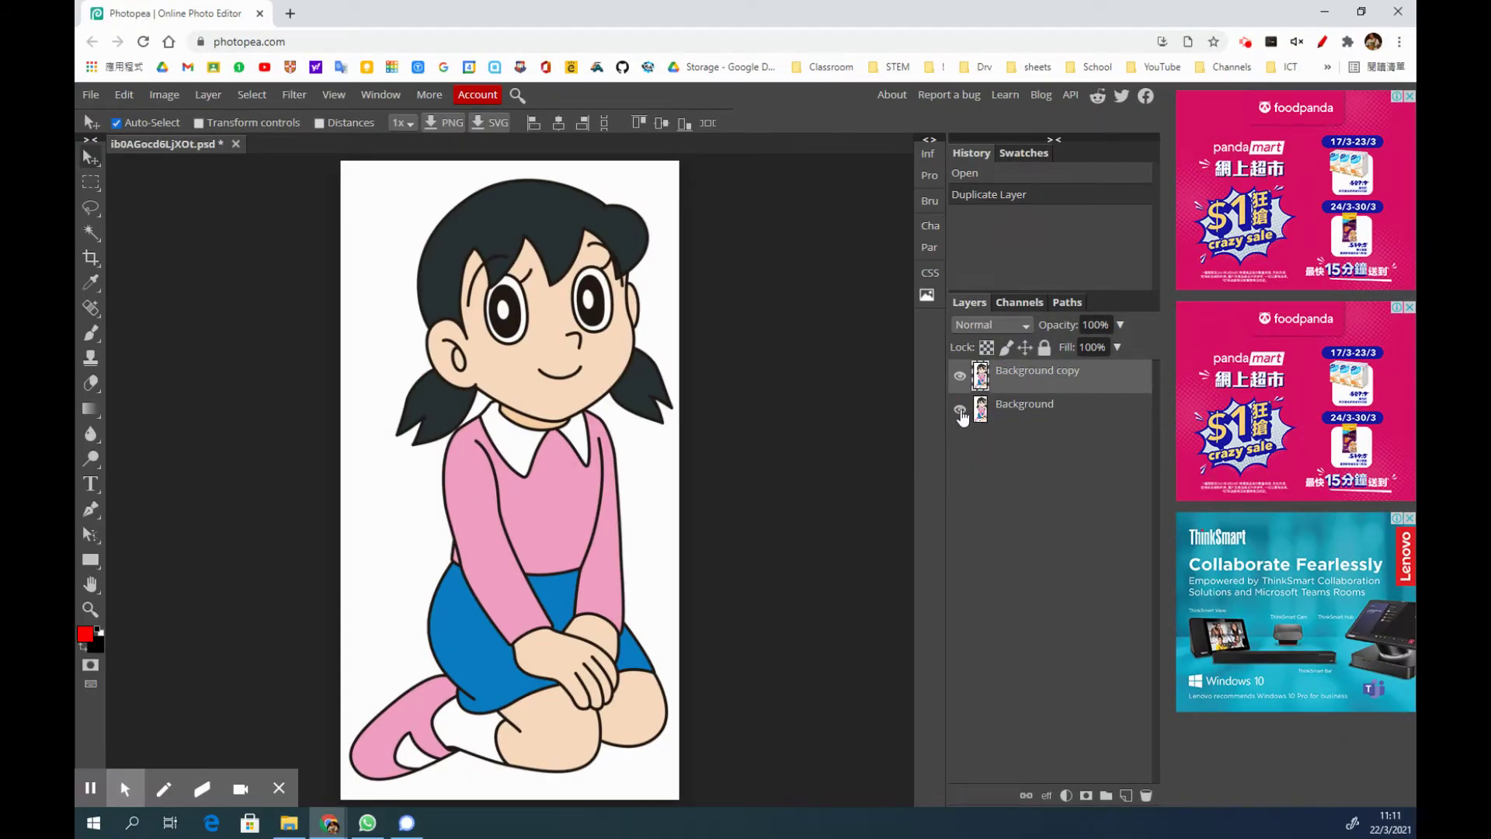
left_click(834, 389)
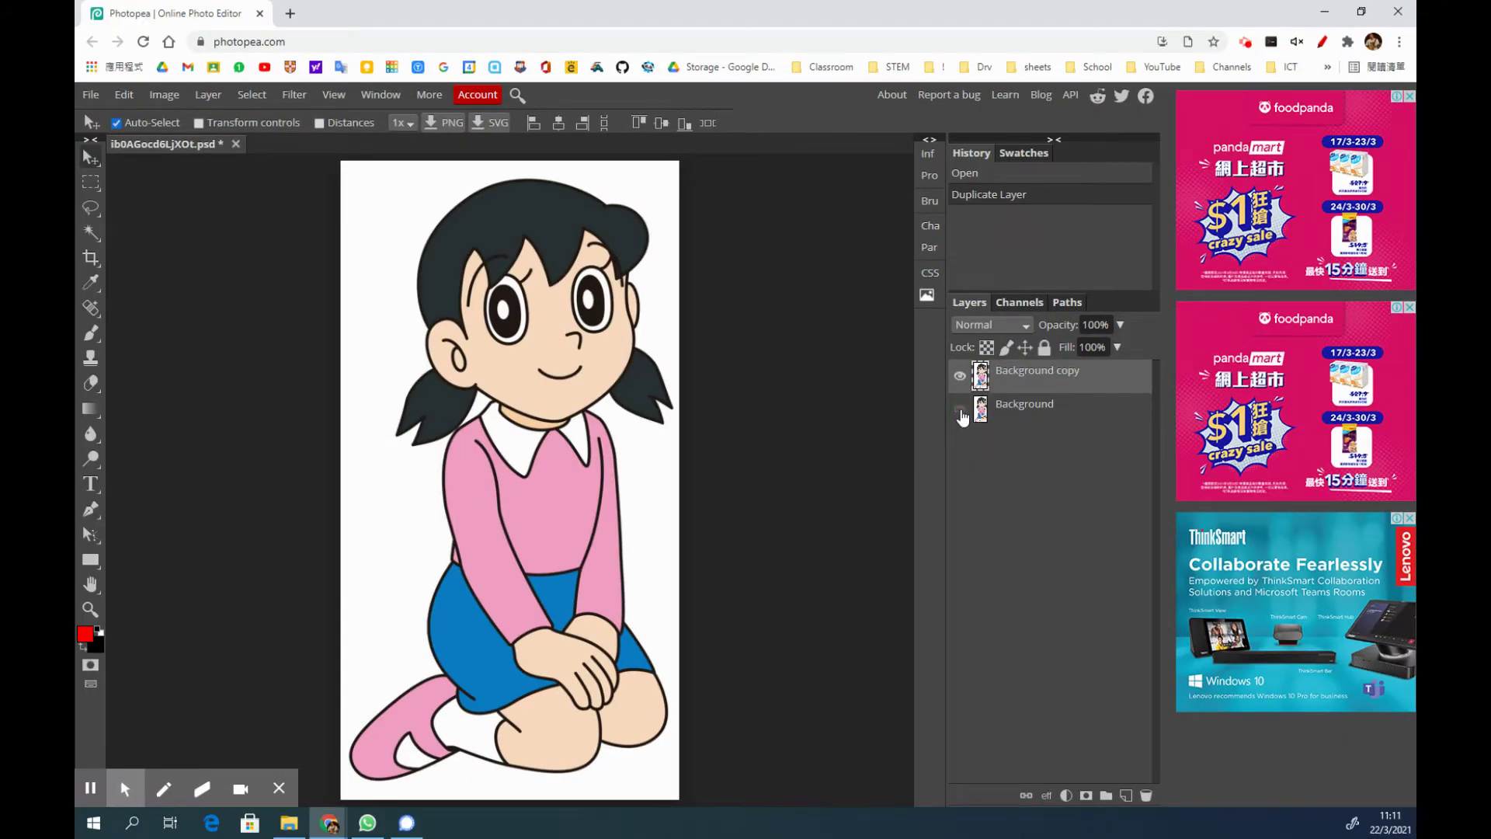
double_click(1038, 372)
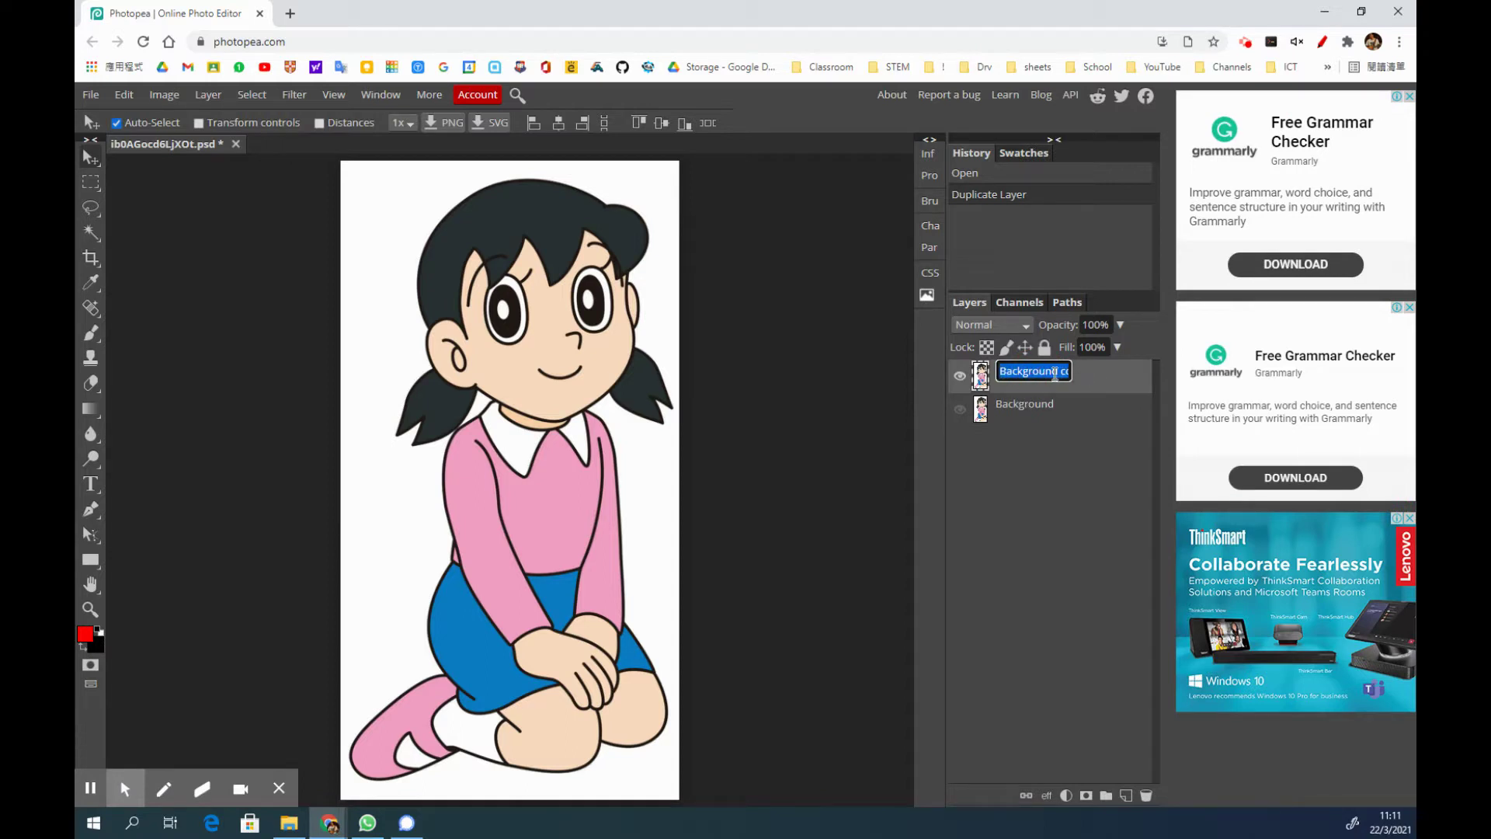
left_click(1104, 380)
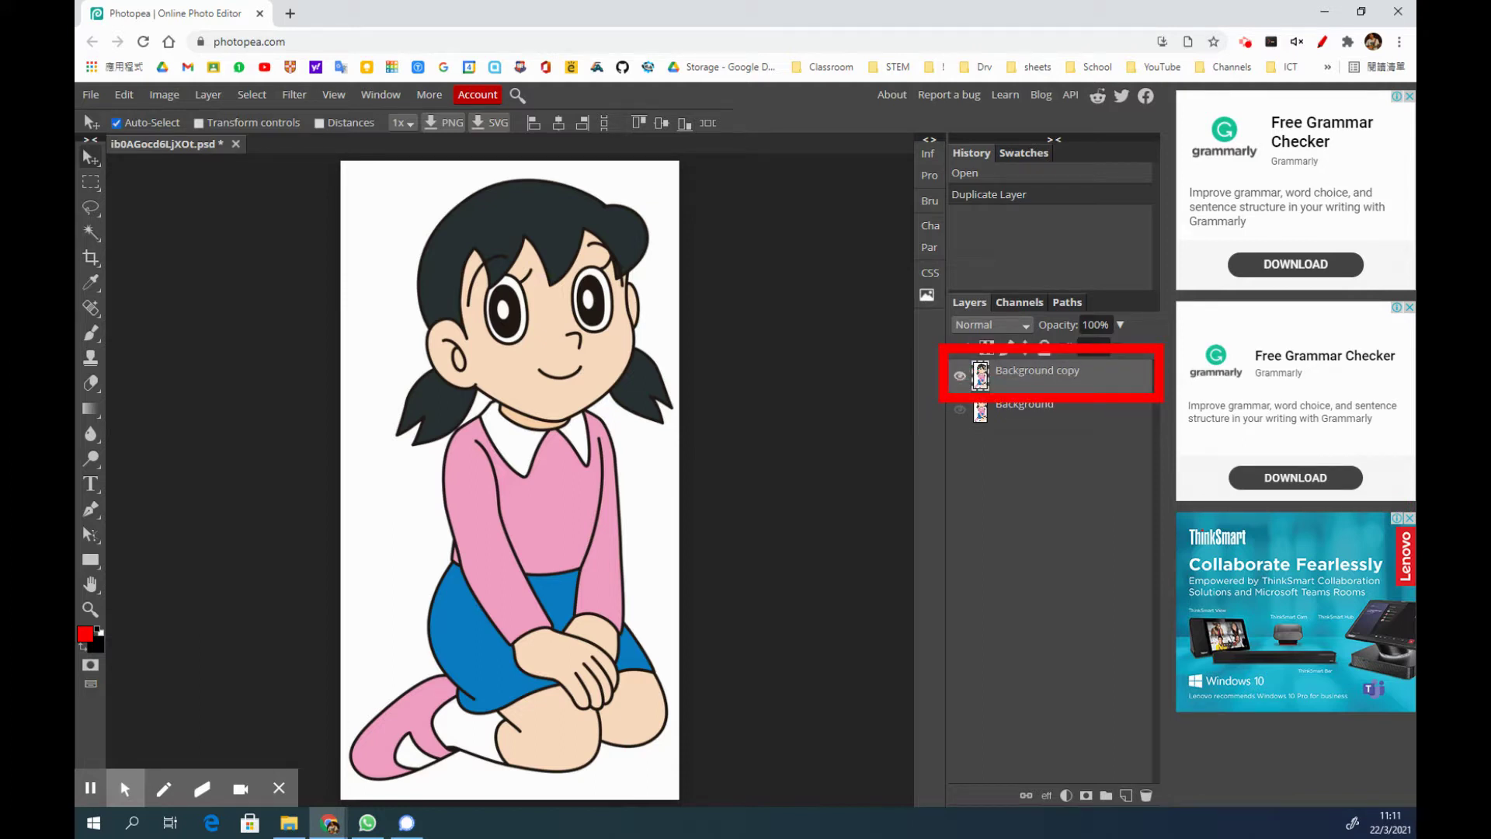
Step: Switch to the Magic Wand tool with tolerance 16, anti-alias and contiguous on
right_click(95, 236)
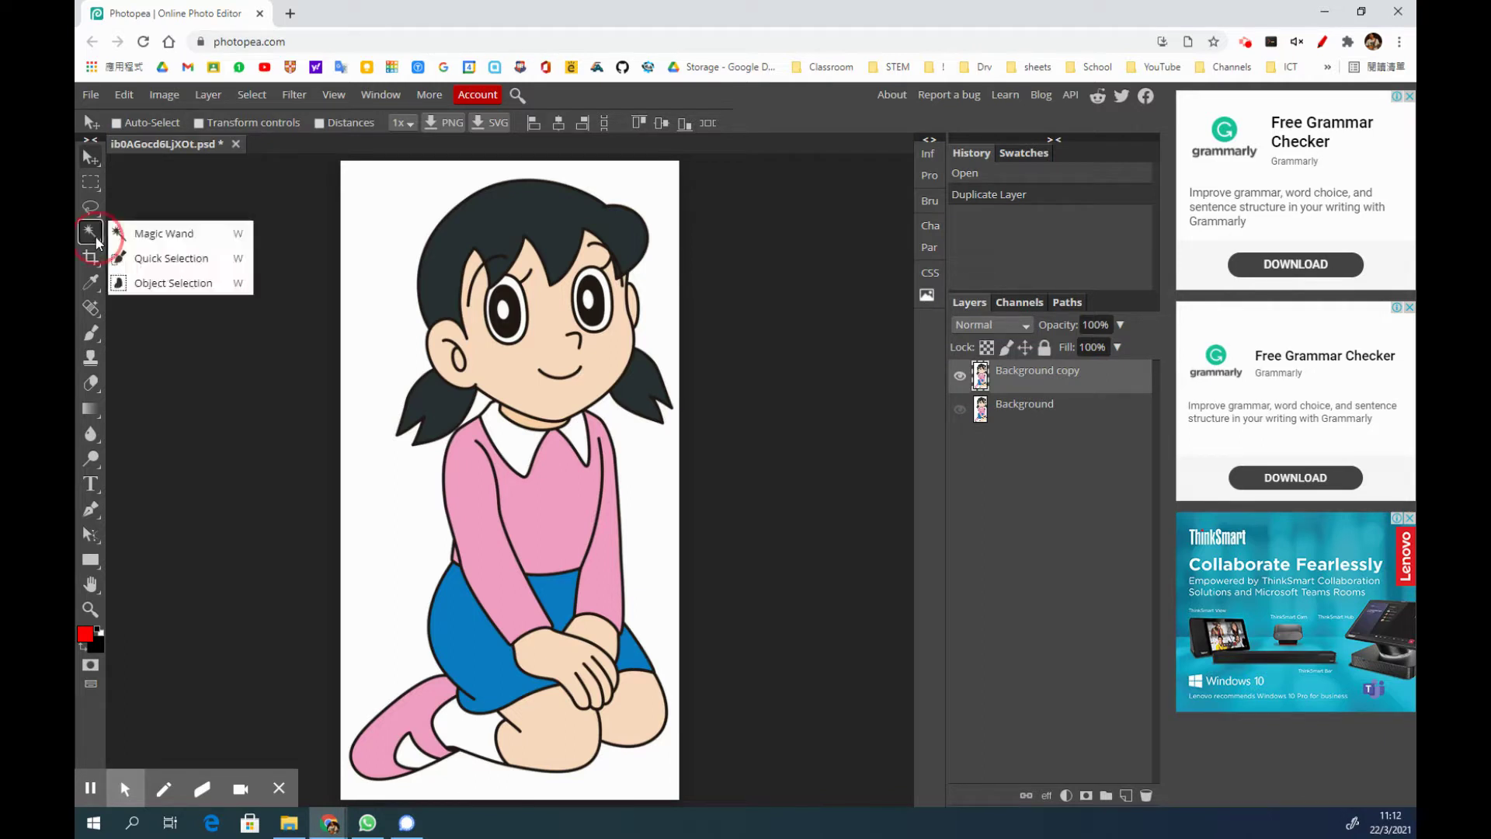
left_click(97, 241)
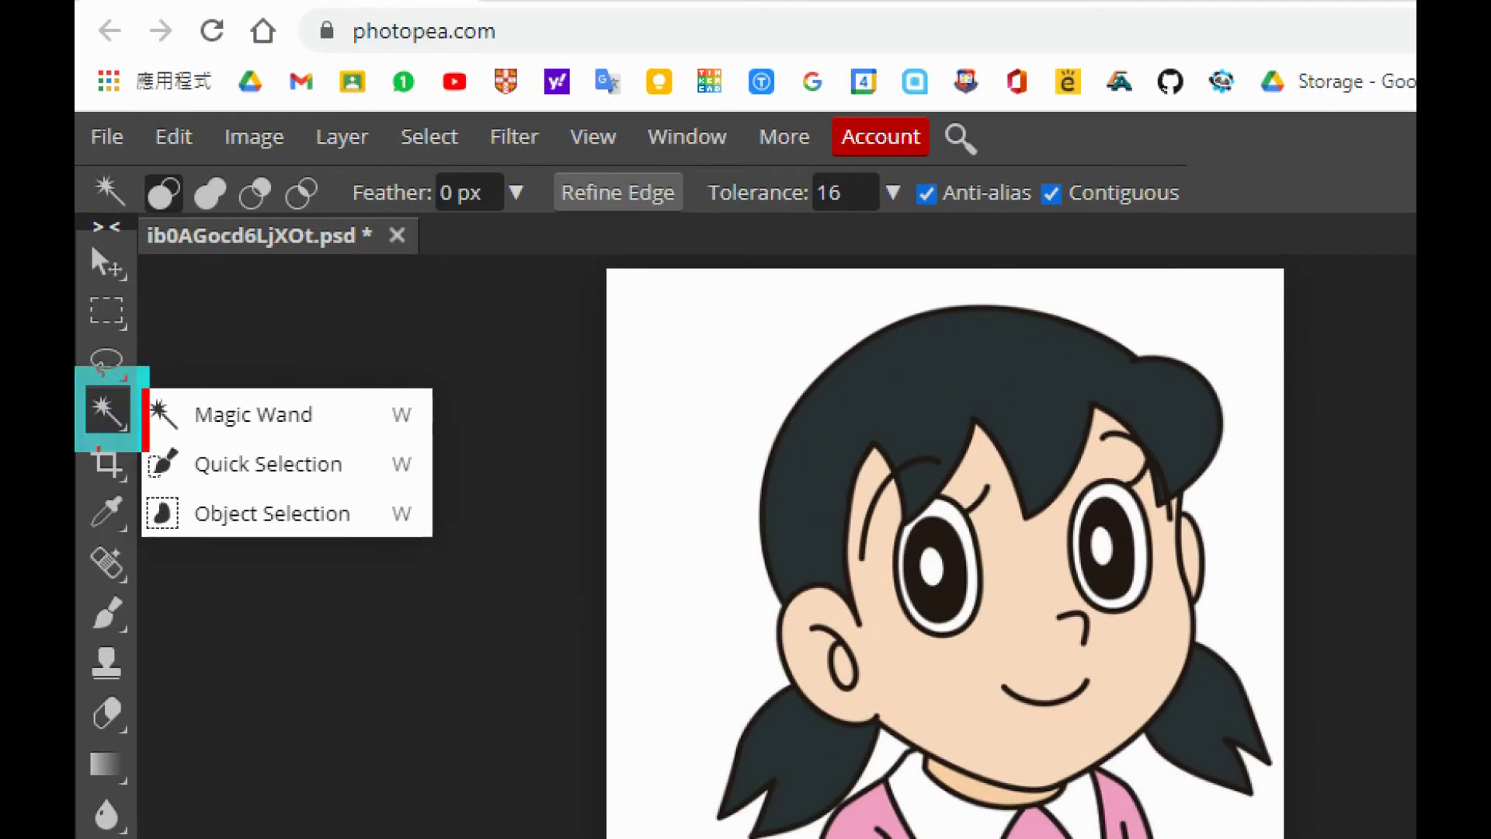
left_click_drag(198, 439, 357, 439)
key("Escape")
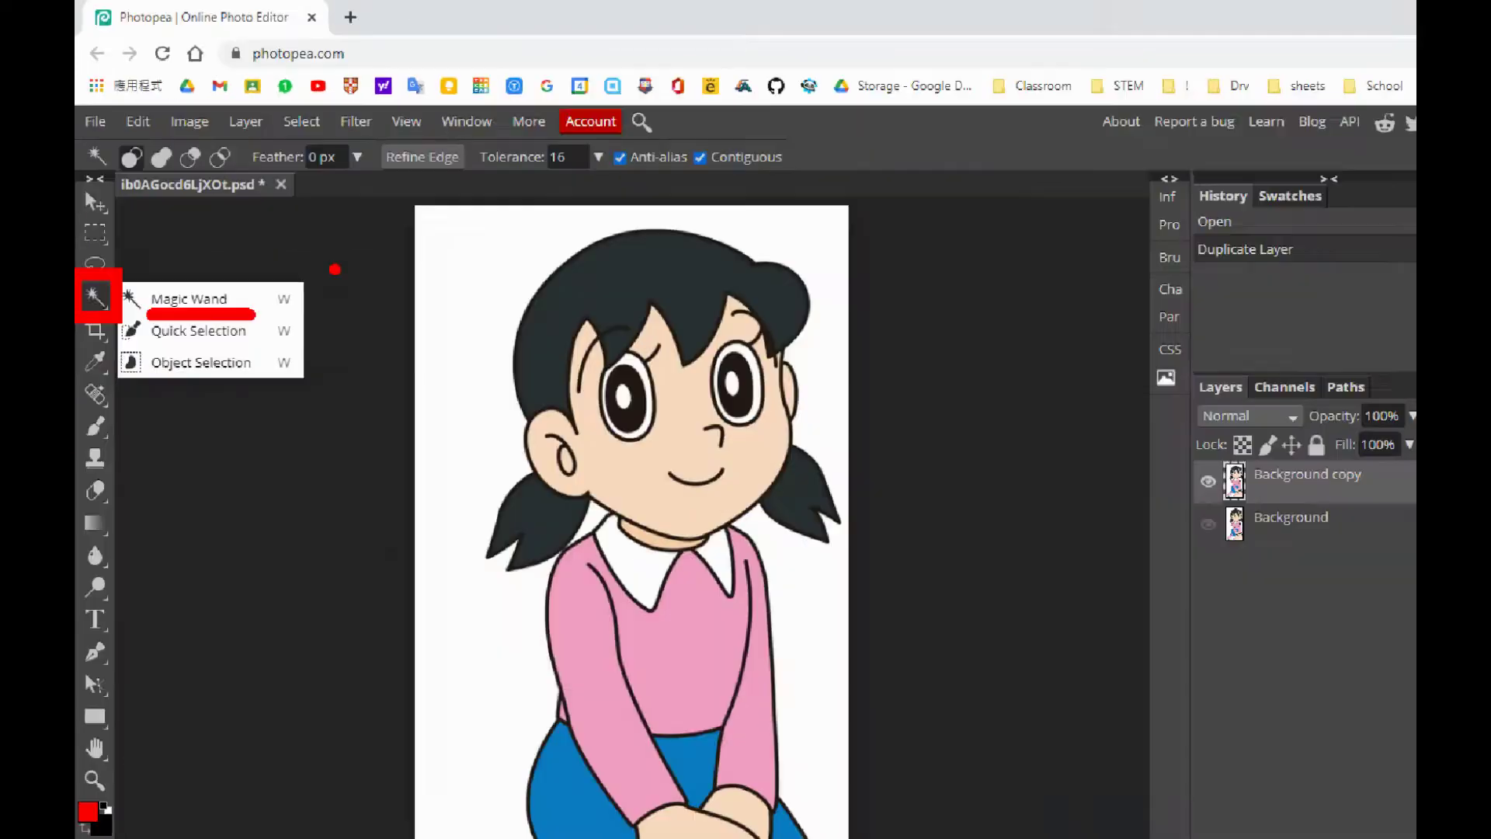
right_click(91, 232)
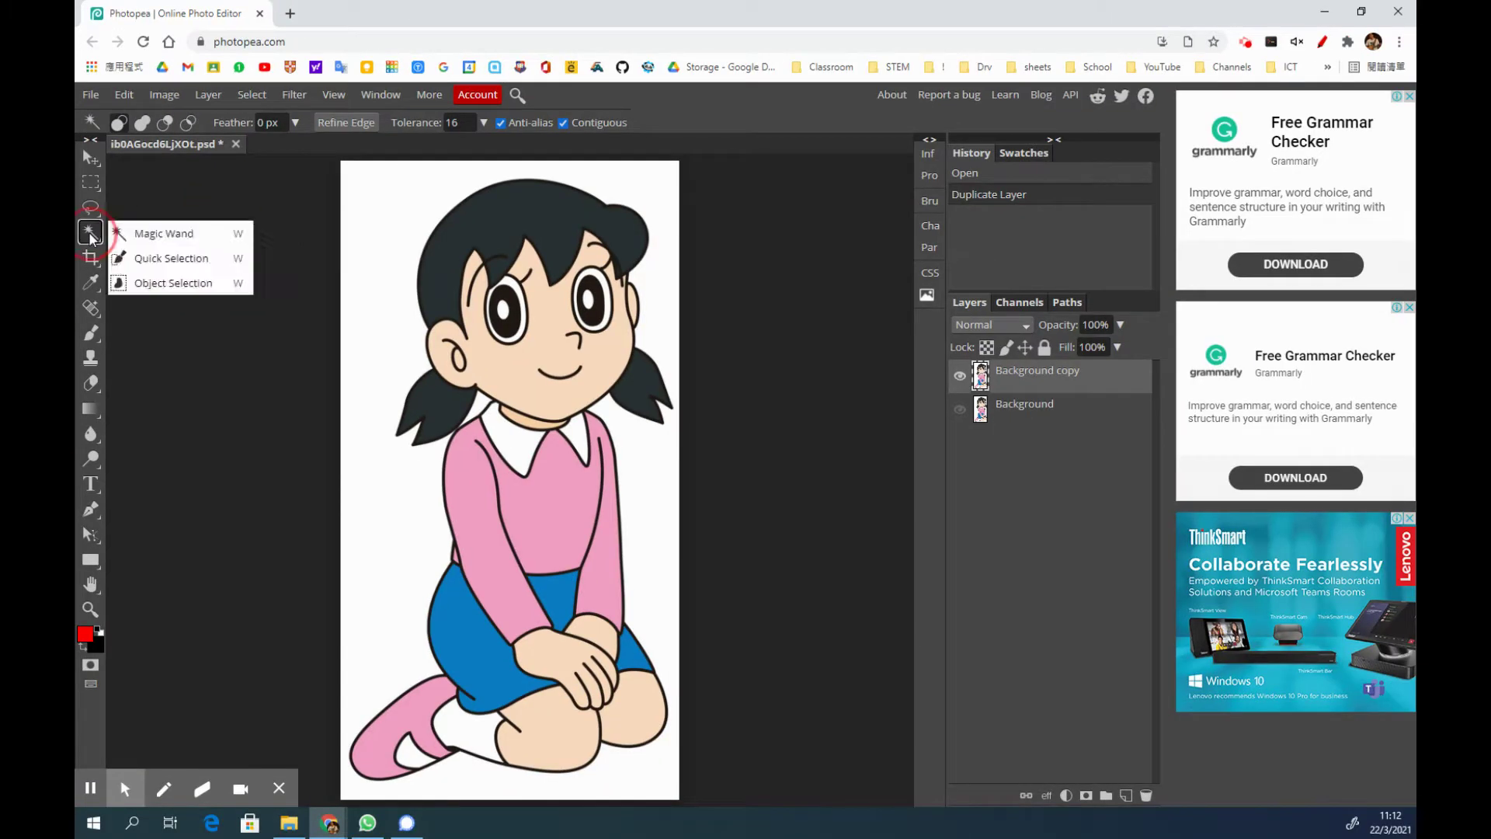
left_click(158, 233)
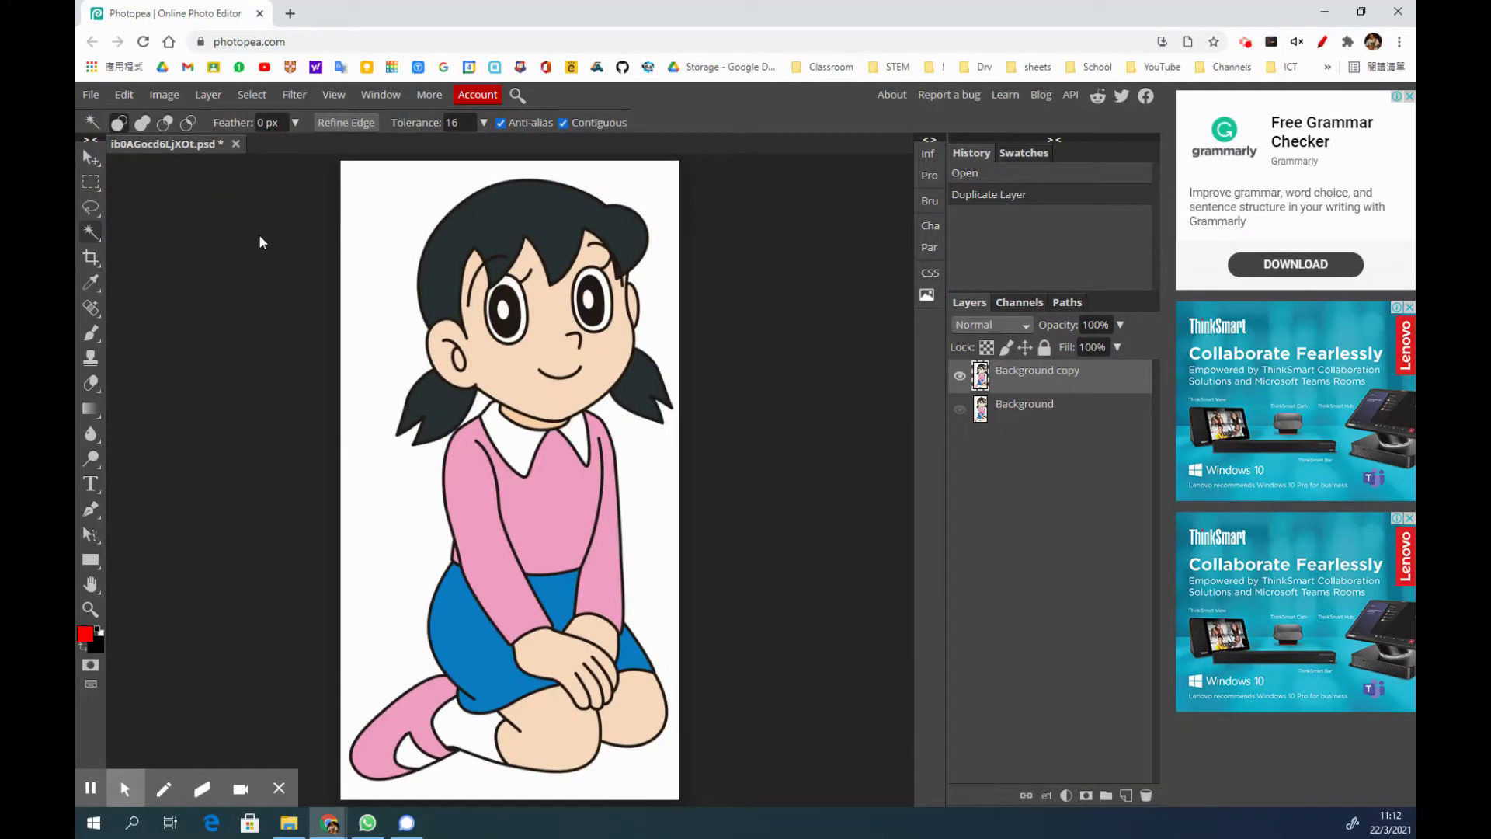
Step: Select the white background around the girl in two Magic Wand clicks and delete it
left_click(381, 196)
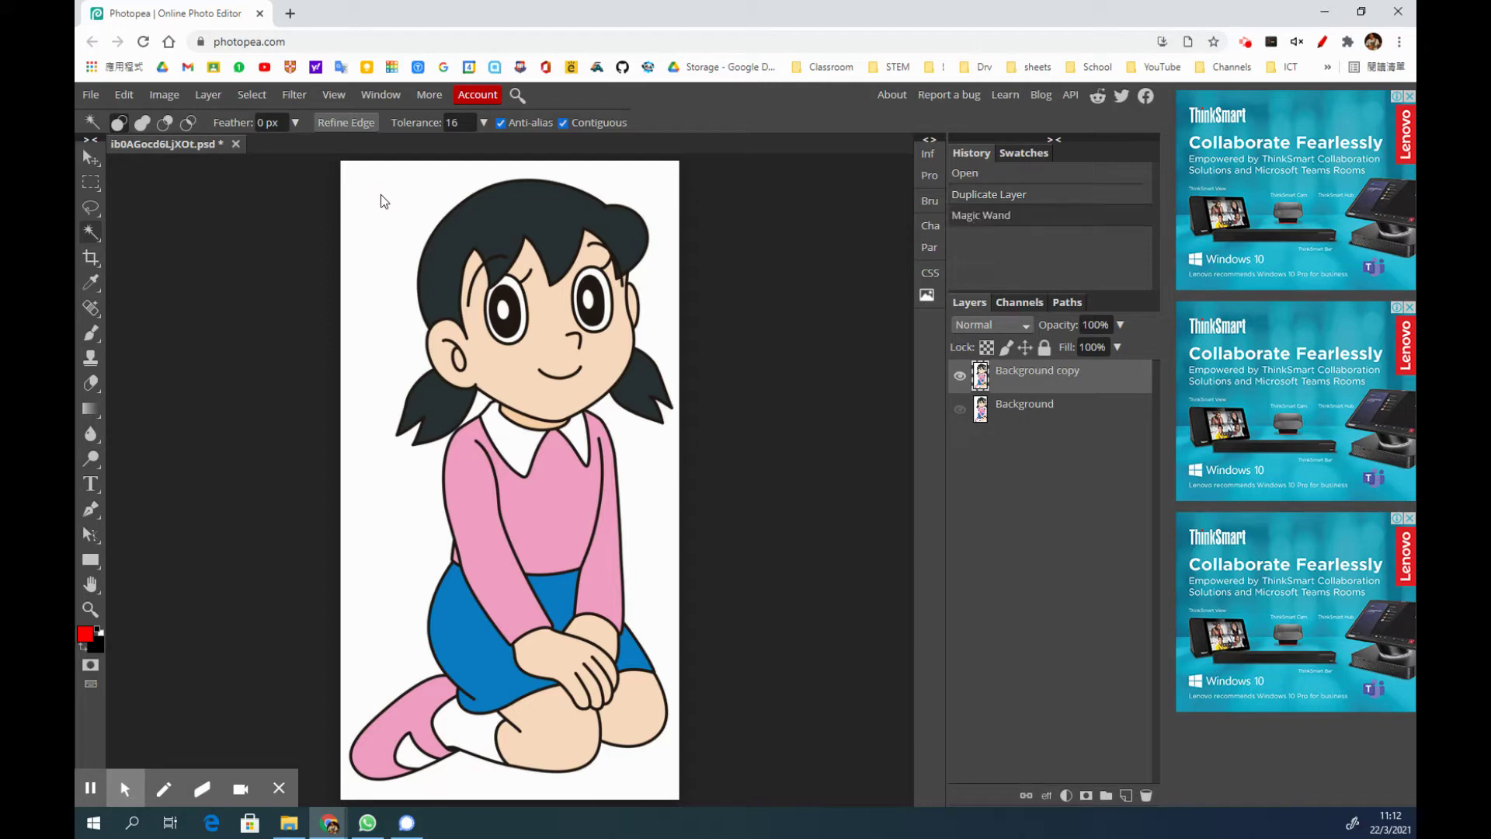
left_click(392, 338)
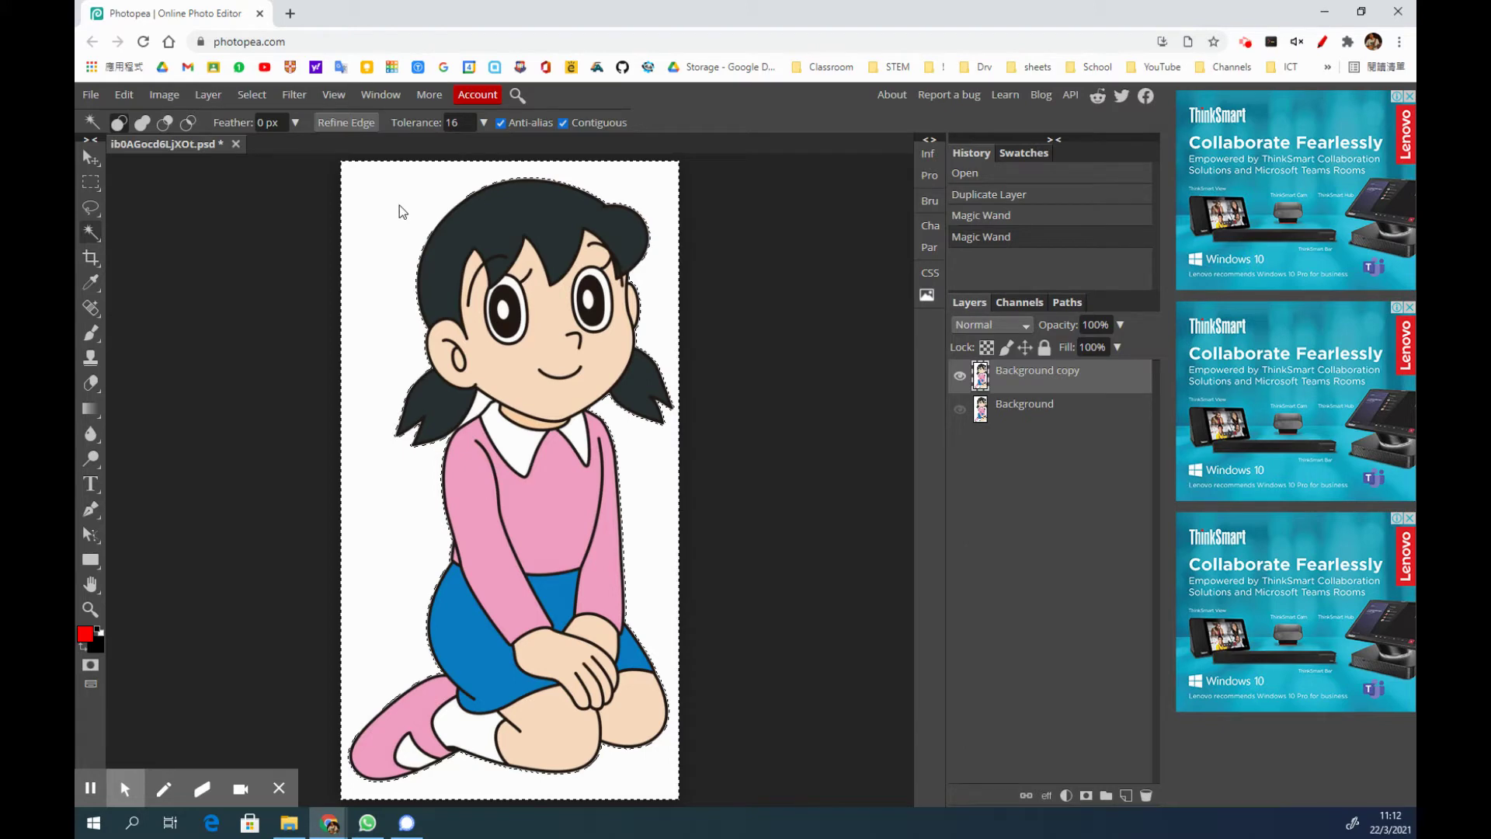
key("Delete")
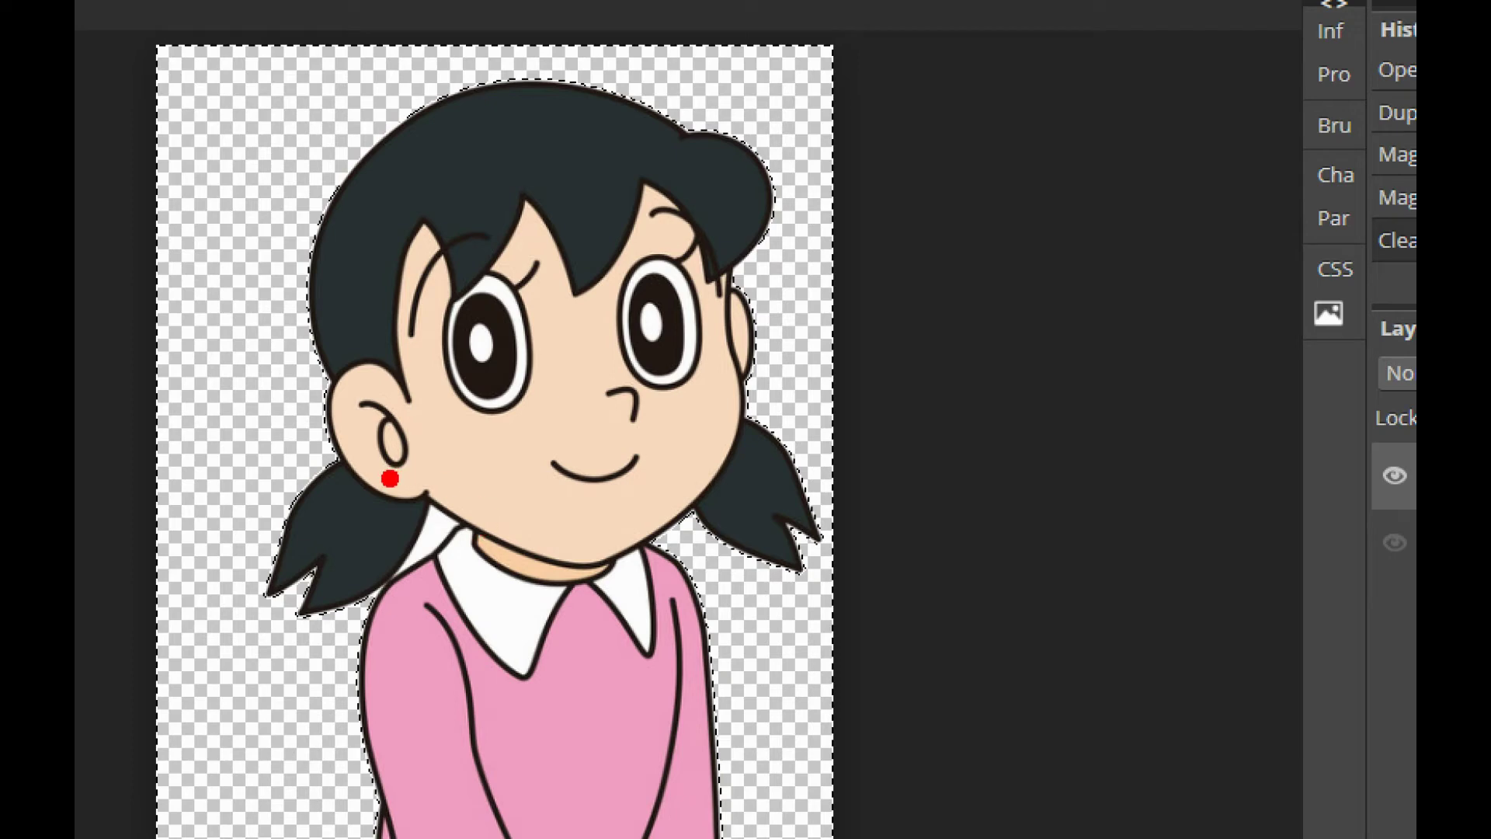
Step: Zoom in by the collar and delete the leftover white patch beside the pigtail
mouse_move(411, 477)
left_mouse_down()
mouse_move(346, 567)
mouse_move(427, 622)
mouse_move(546, 502)
mouse_move(400, 467)
left_mouse_up()
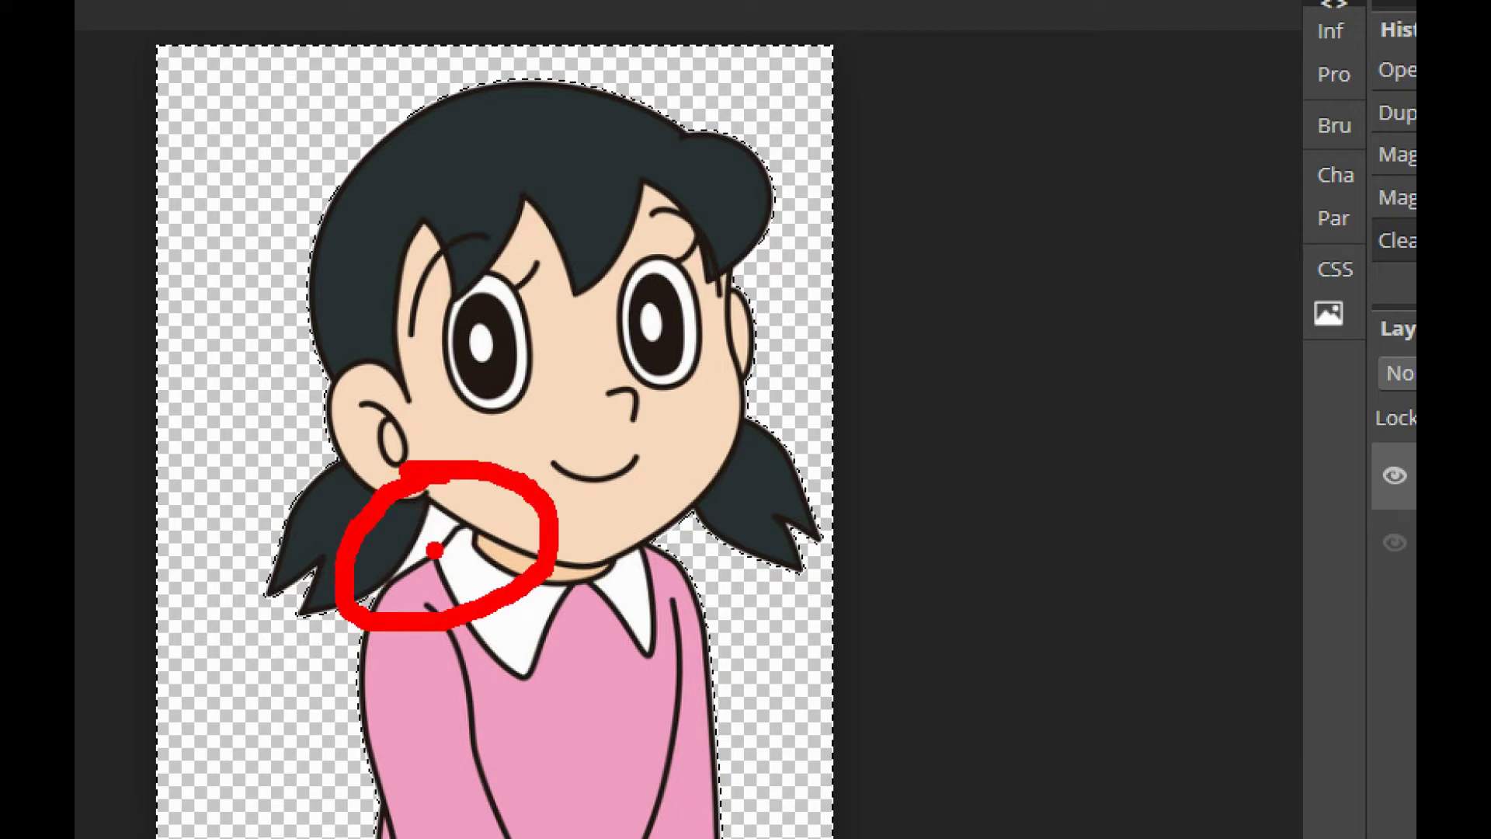
left_click_drag(435, 550, 454, 758)
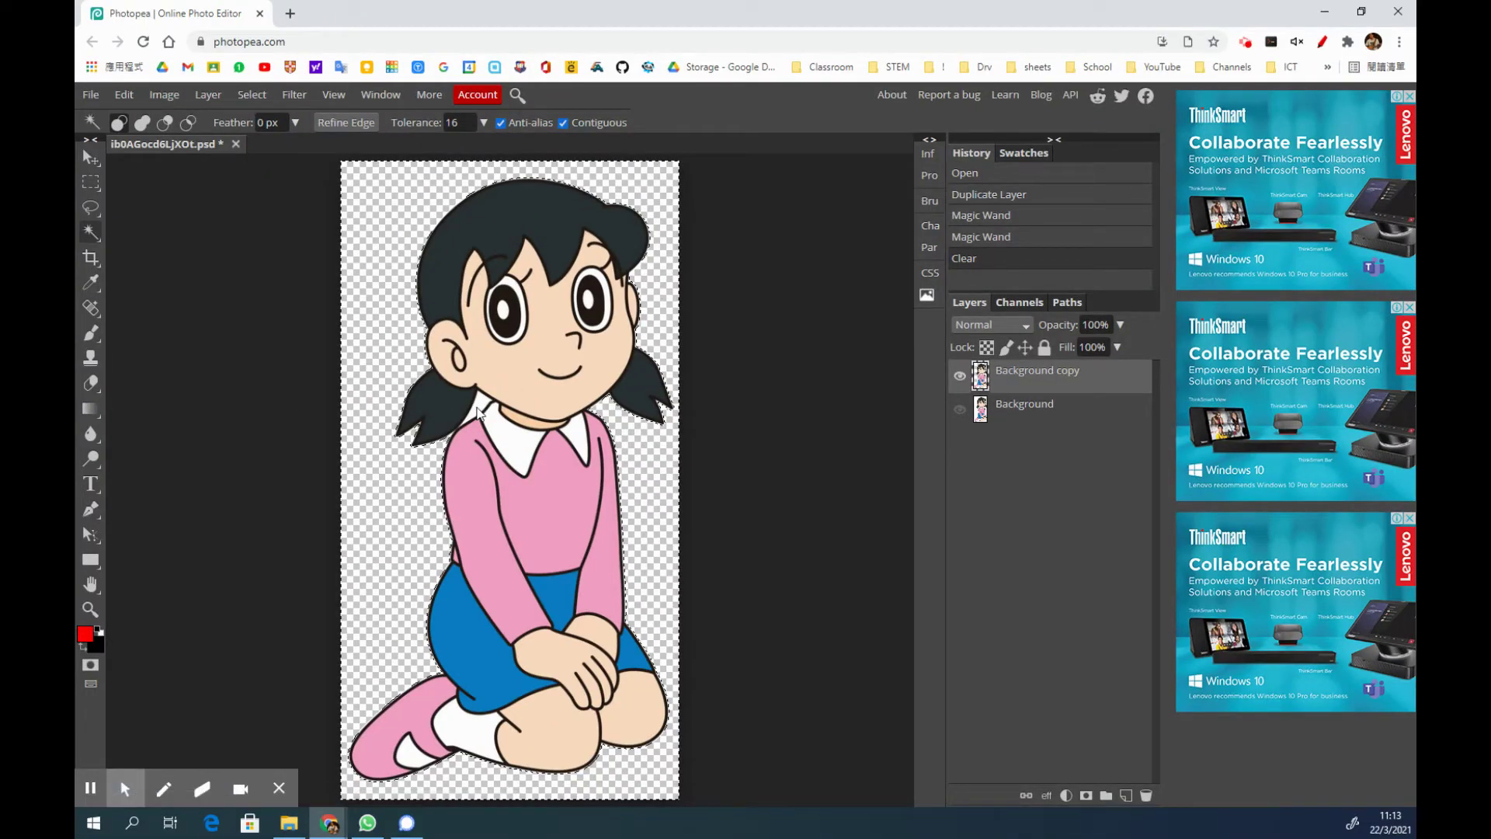
scroll(479, 412, "up", 3)
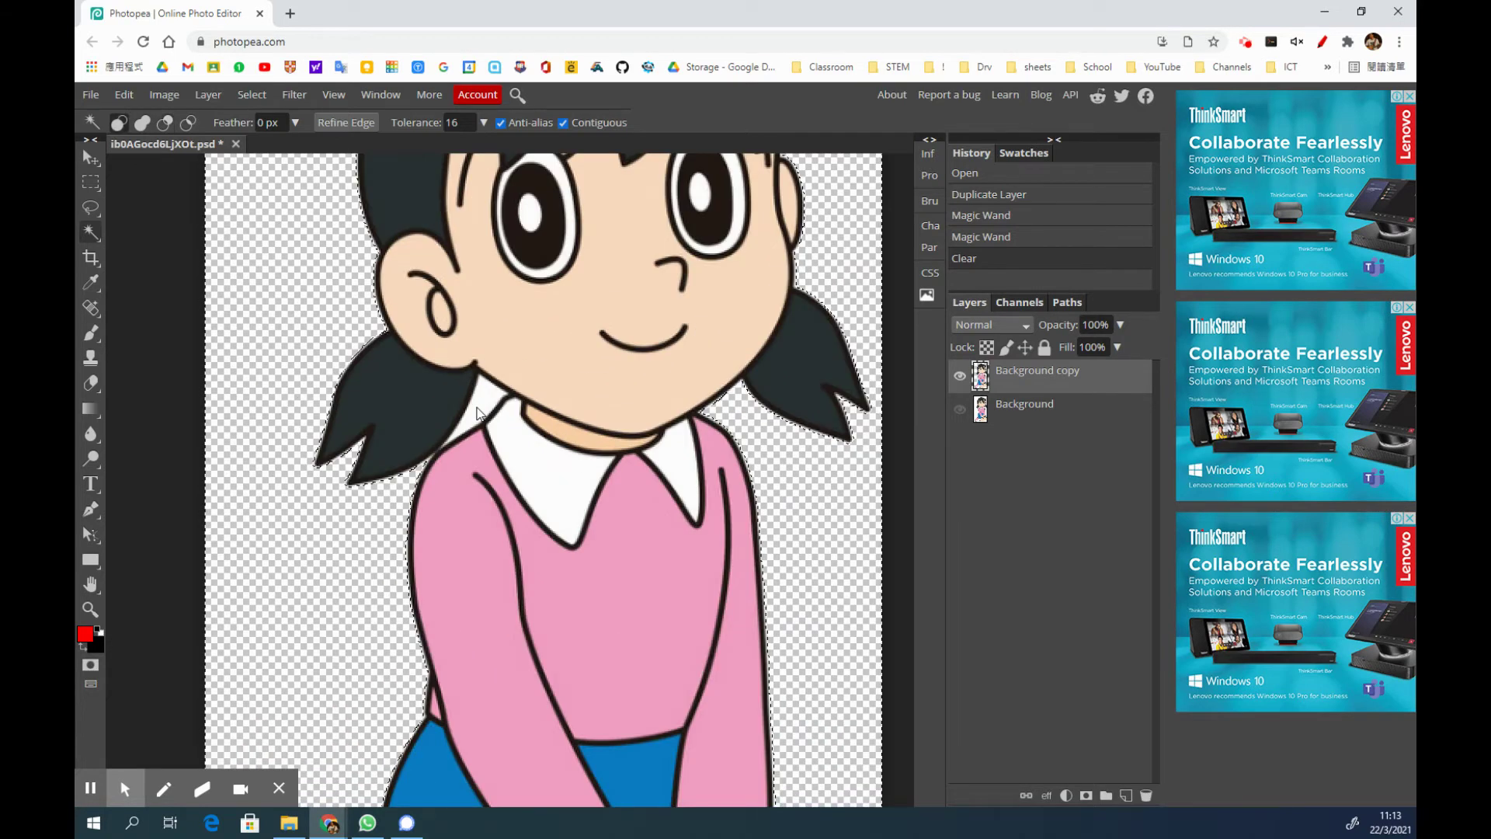
scroll(478, 410, "up", 5)
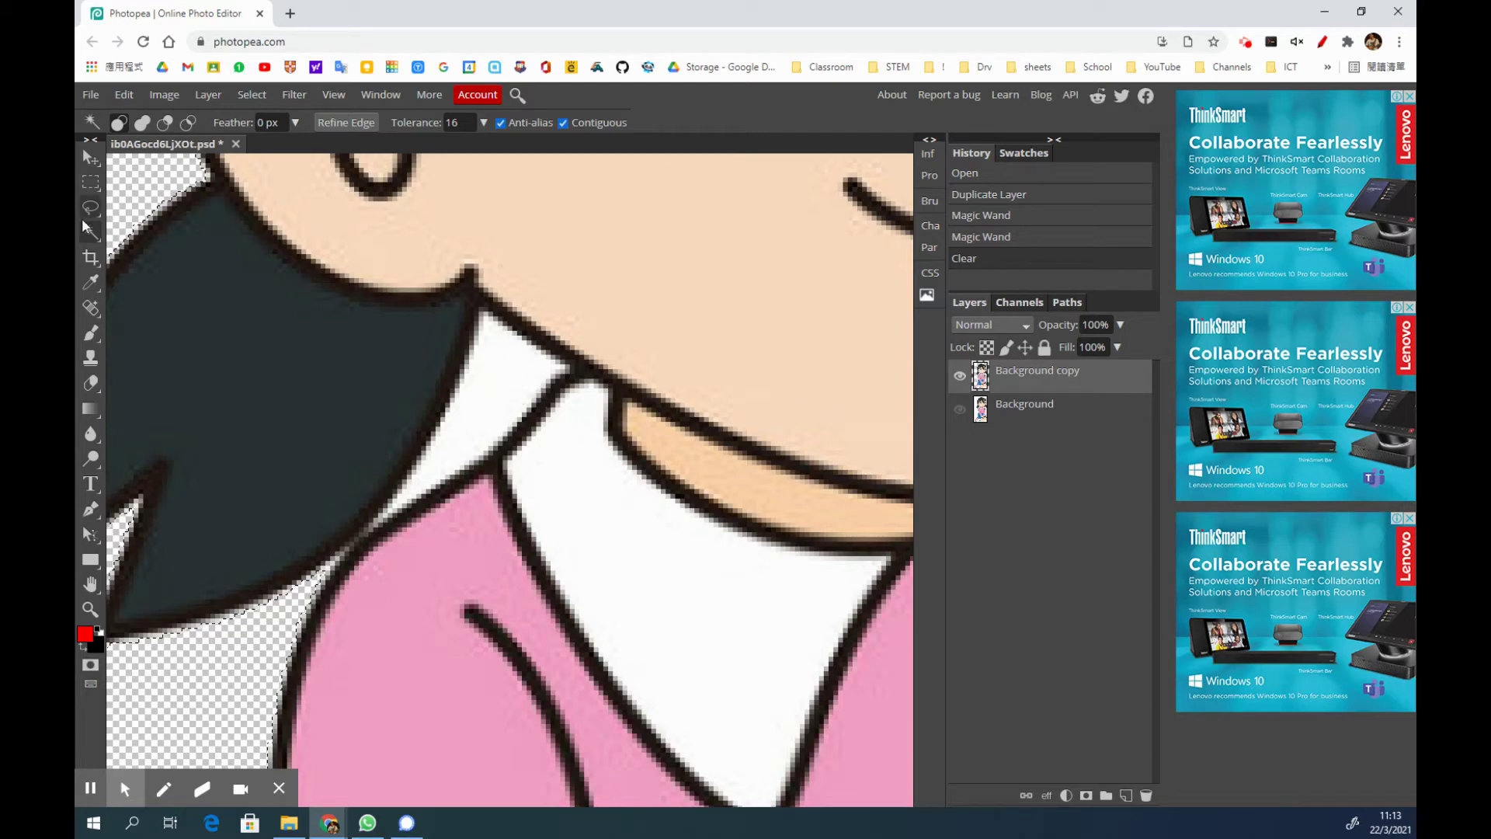
left_click(509, 391)
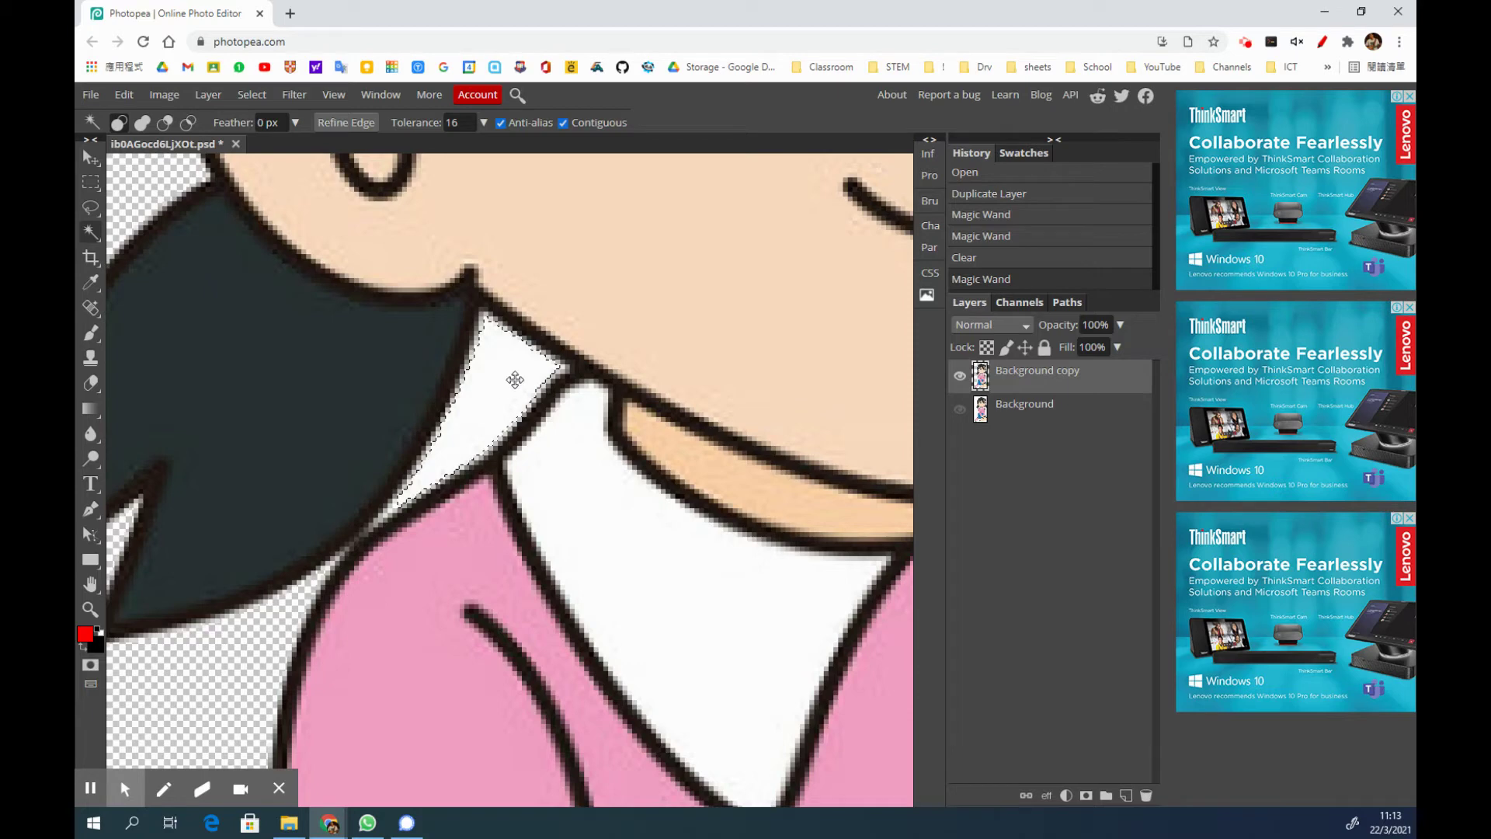
key("Delete")
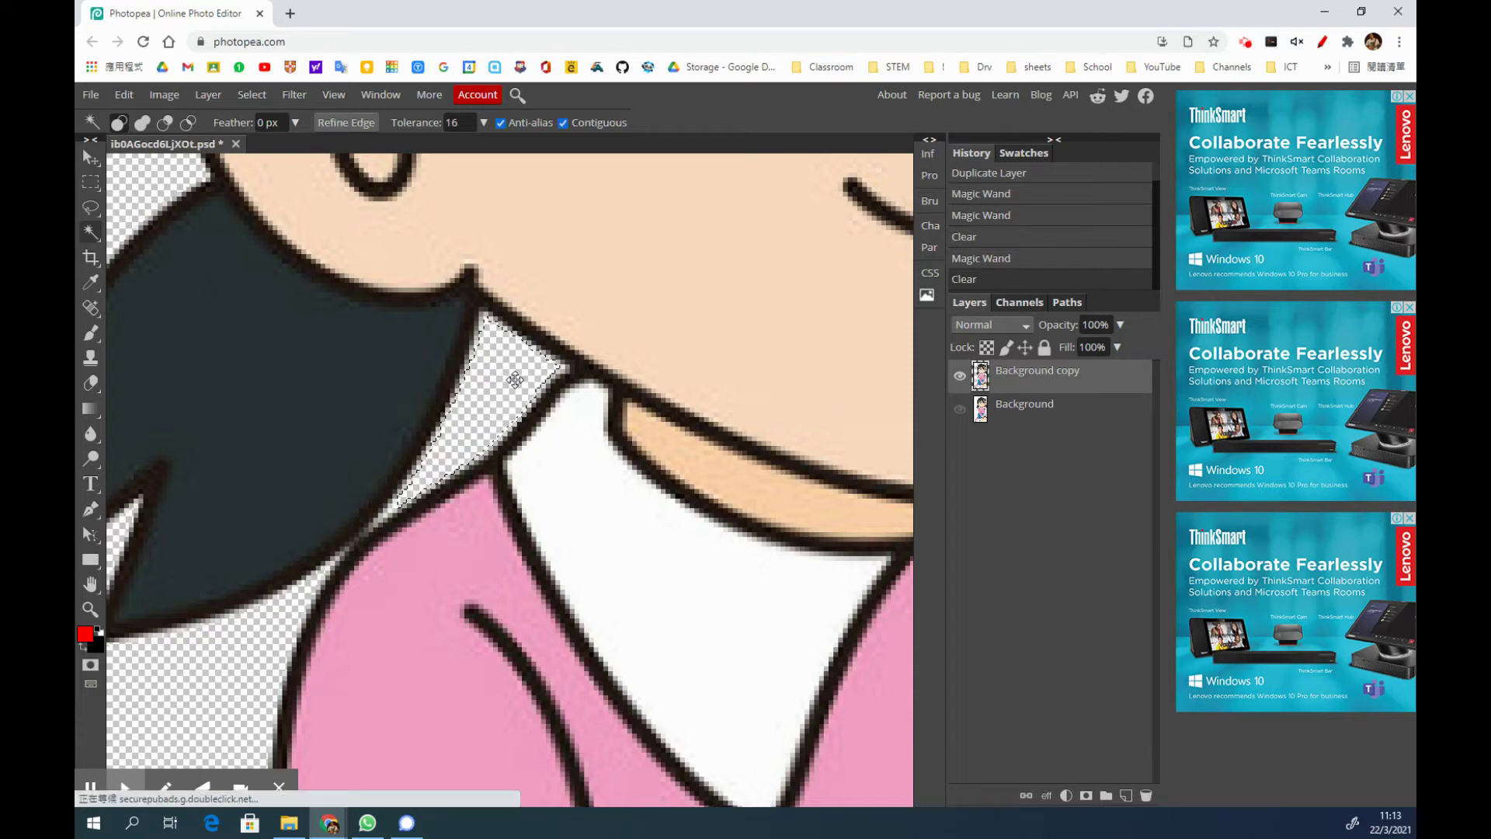
Step: Open the File > Export as submenu listing PNG, JPG, SVG, GIF and PDF
scroll(479, 381, "down", 5)
scroll(480, 381, "down", 3)
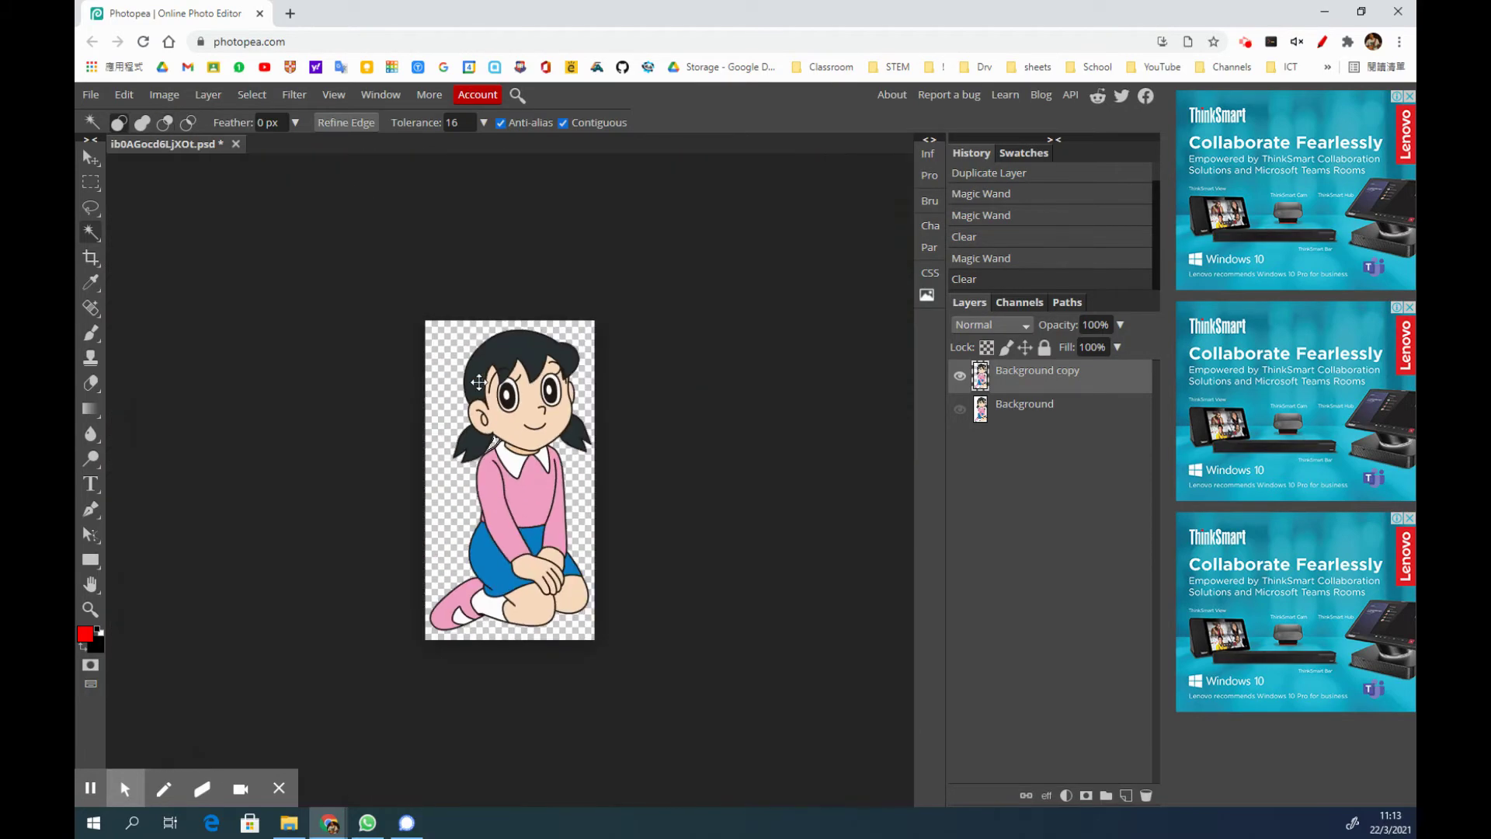
scroll(504, 396, "up", 6)
scroll(520, 408, "down", 6)
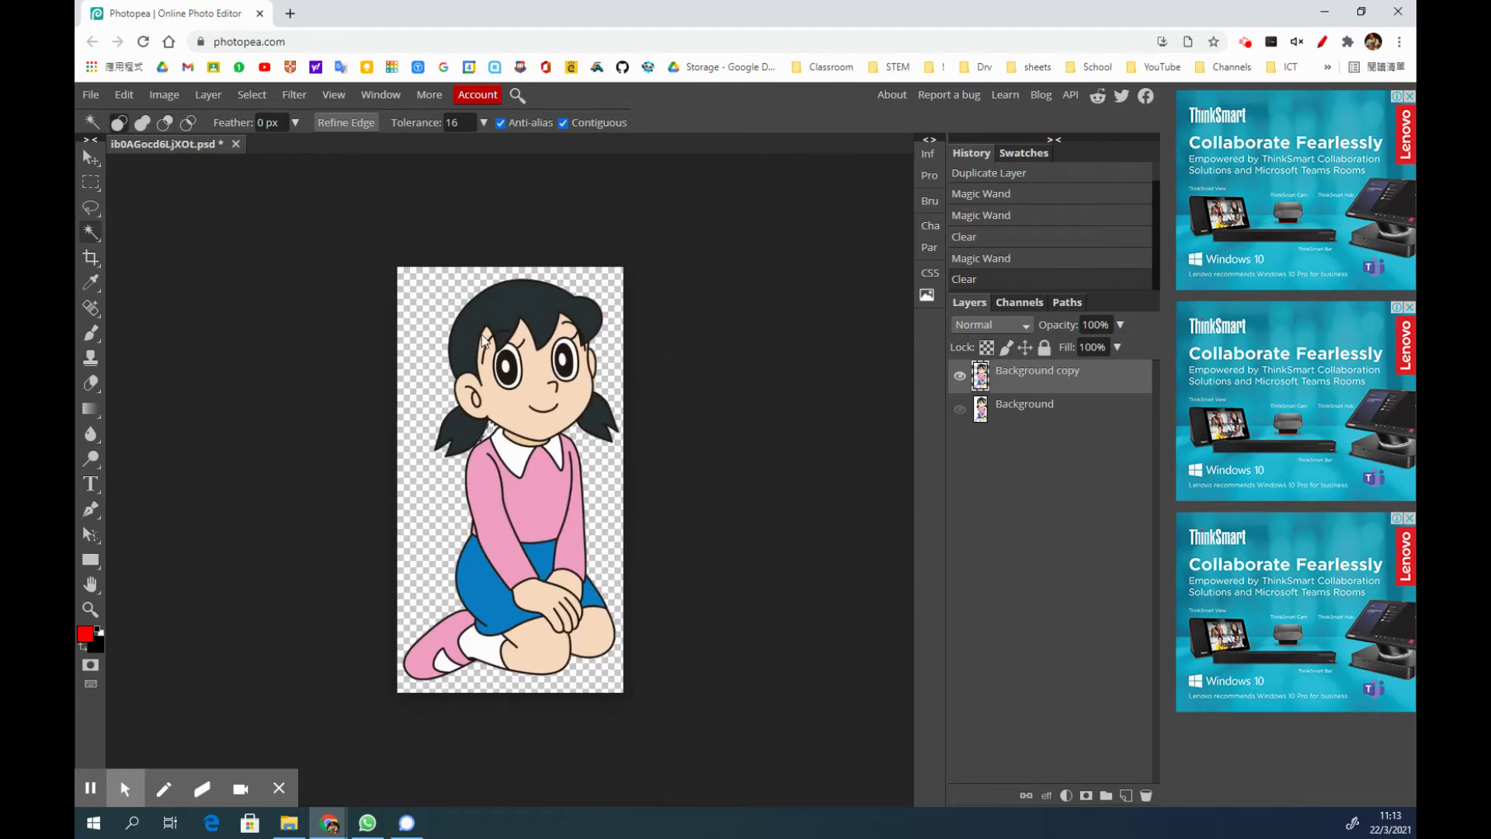
left_click(91, 96)
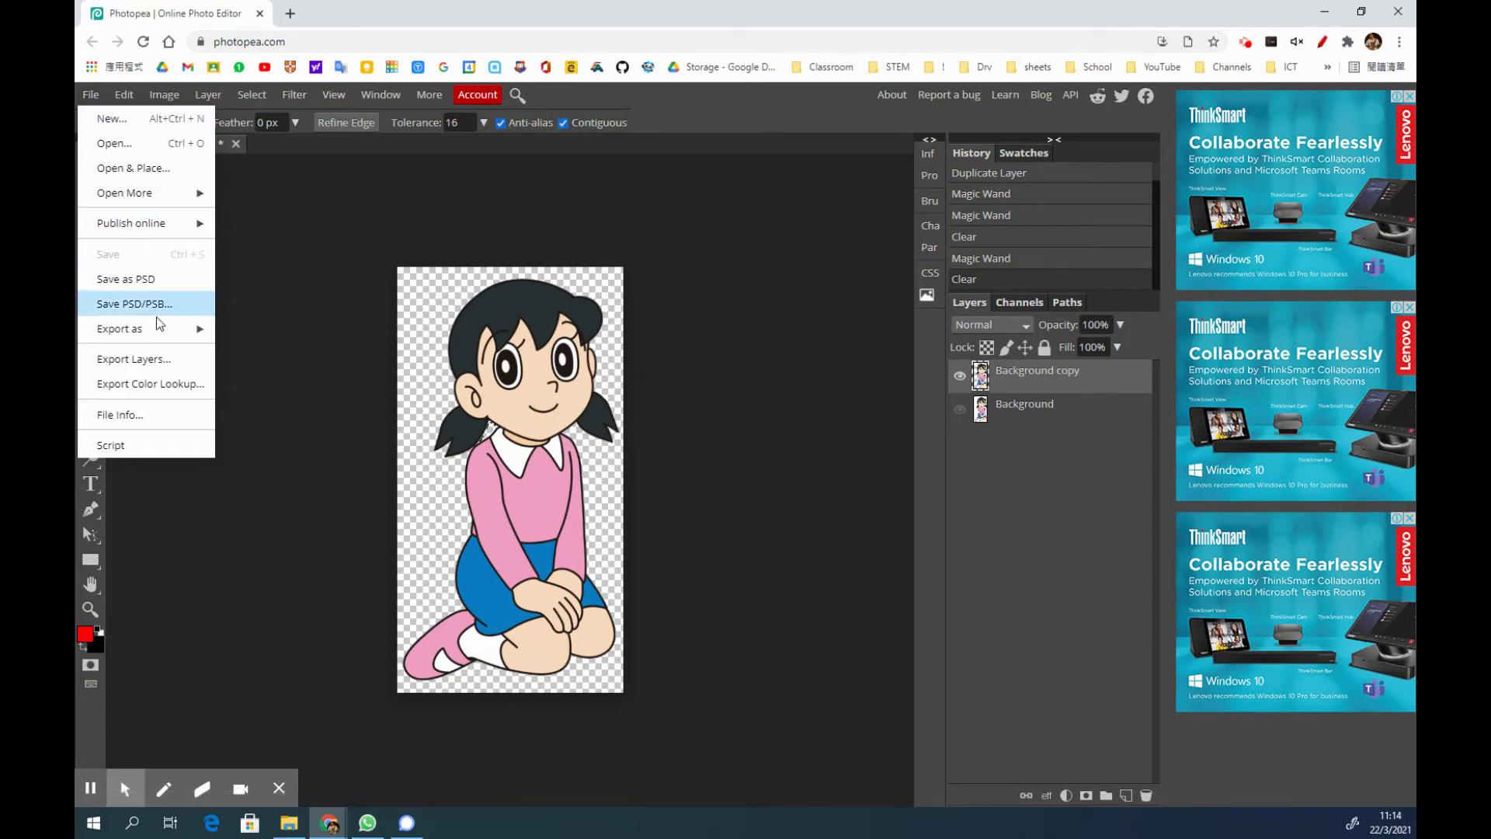
mouse_move(198, 334)
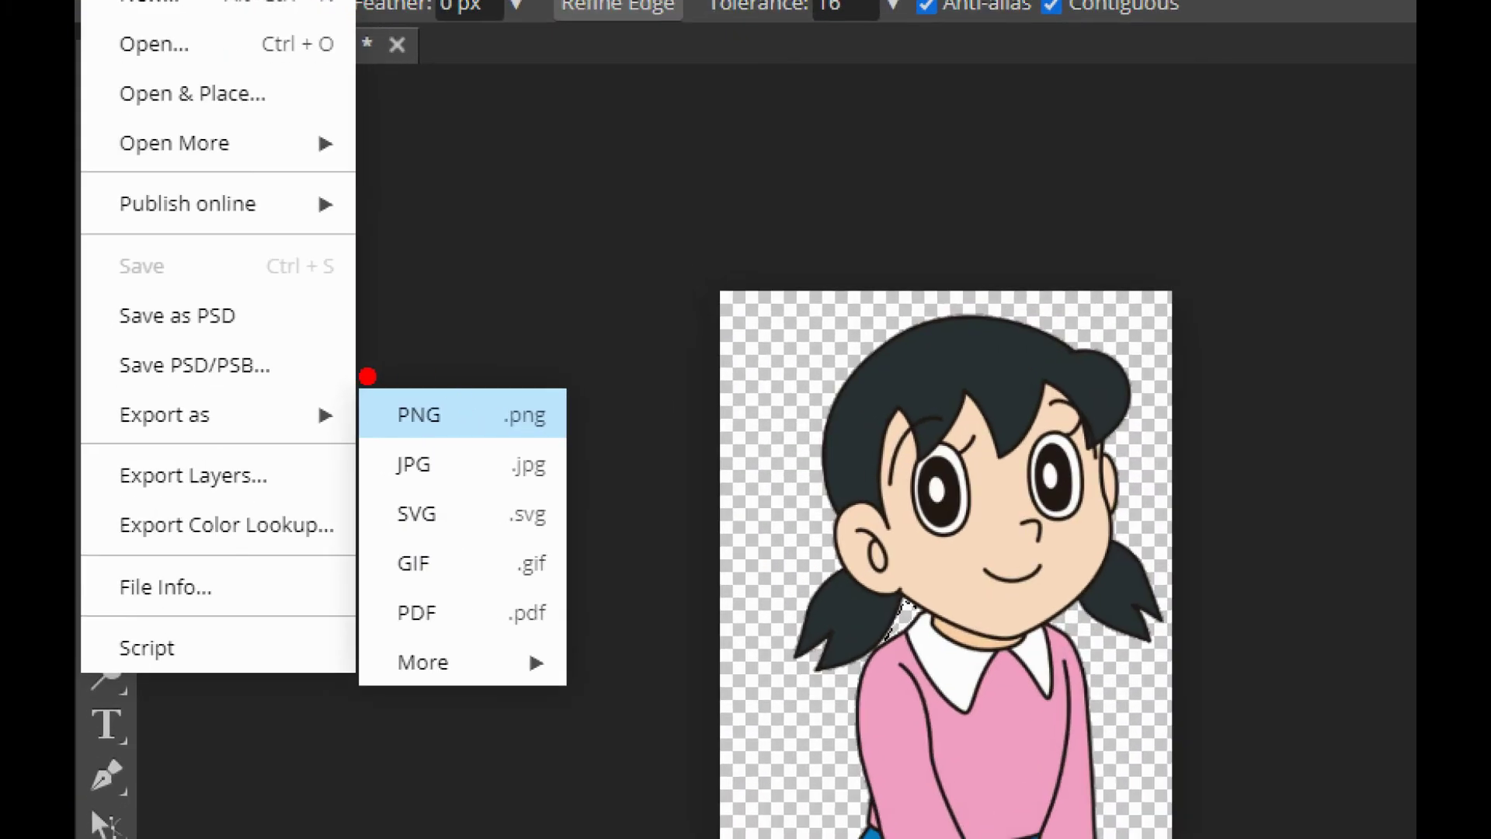
left_click_drag(213, 304, 298, 345)
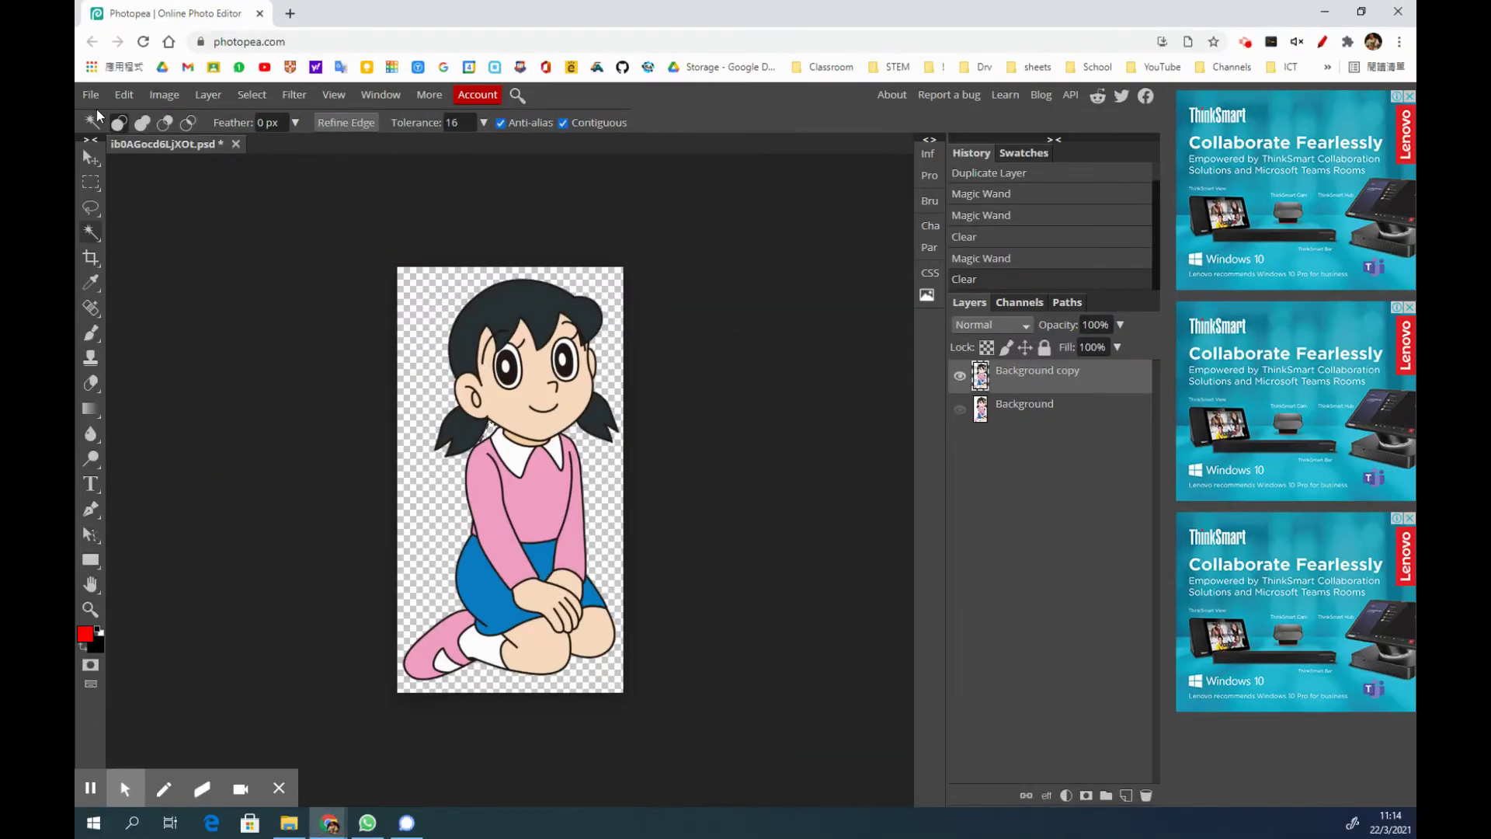
left_click(90, 95)
left_click(161, 329)
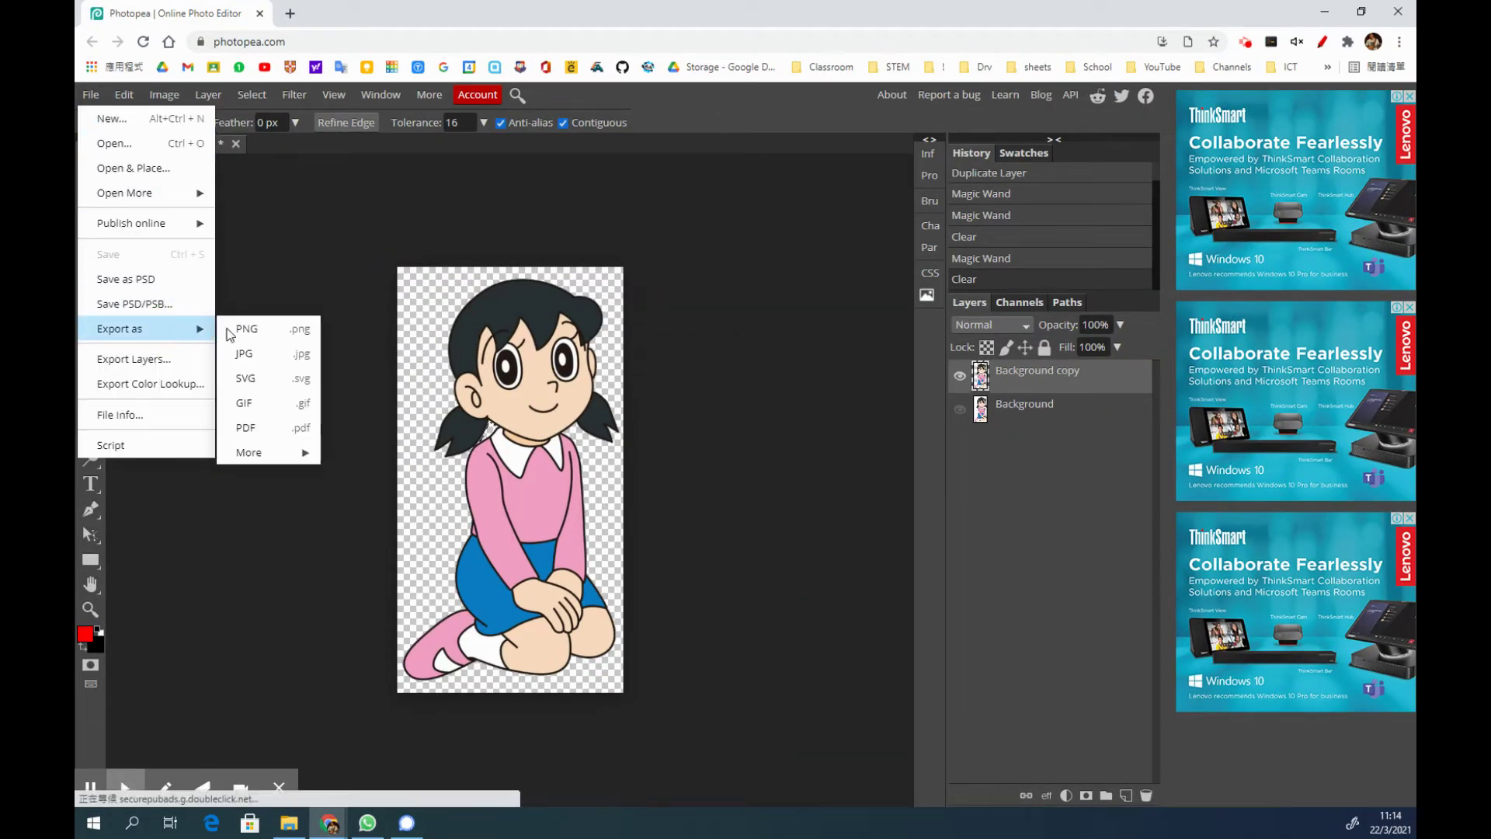
Step: Export the cut-out as a 424×800 PNG and save ib0AGocd6LjXOt.png to Downloads
left_click(244, 331)
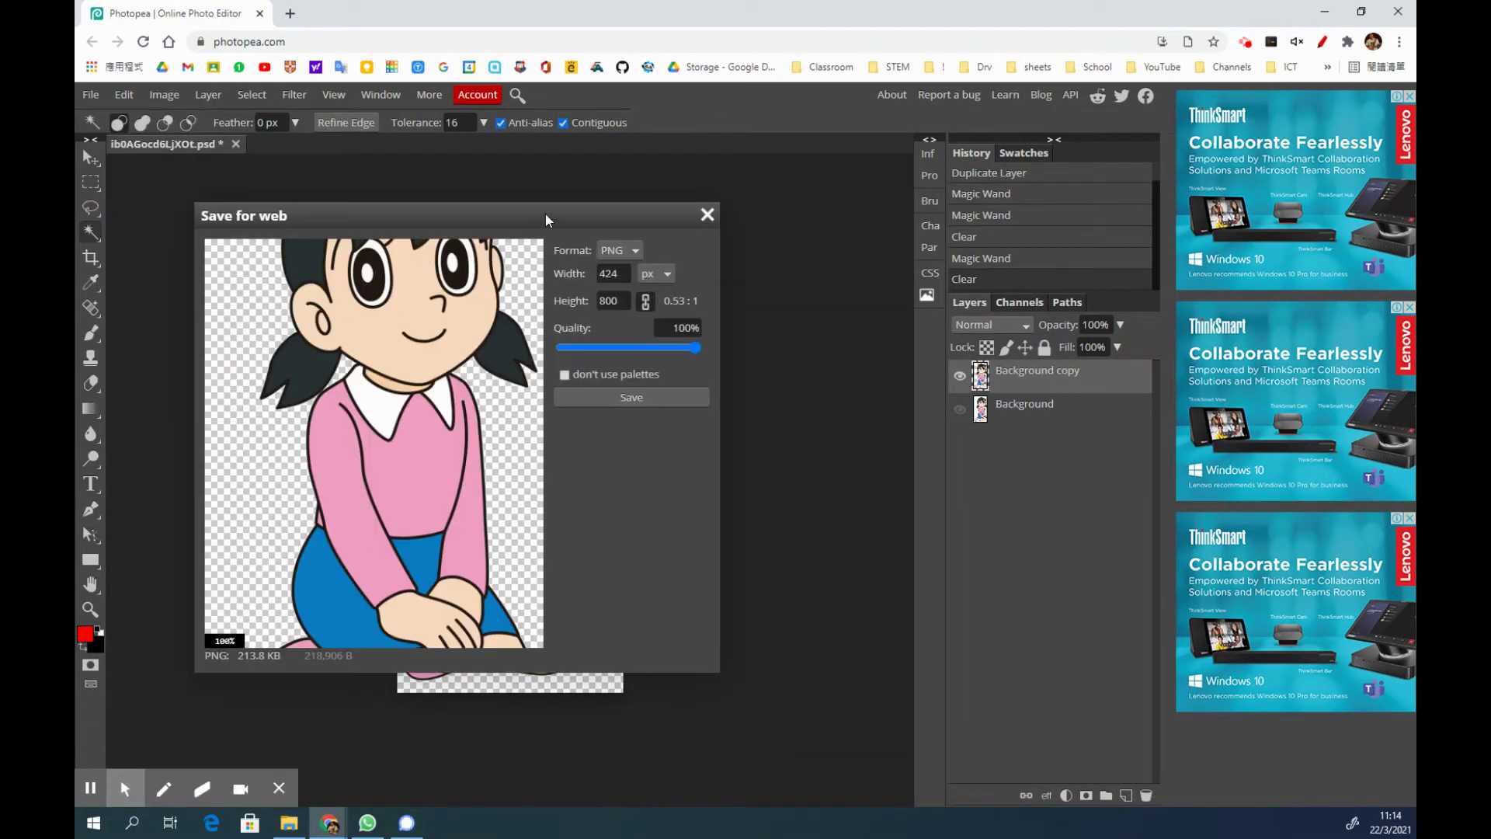
left_click_drag(546, 221, 628, 195)
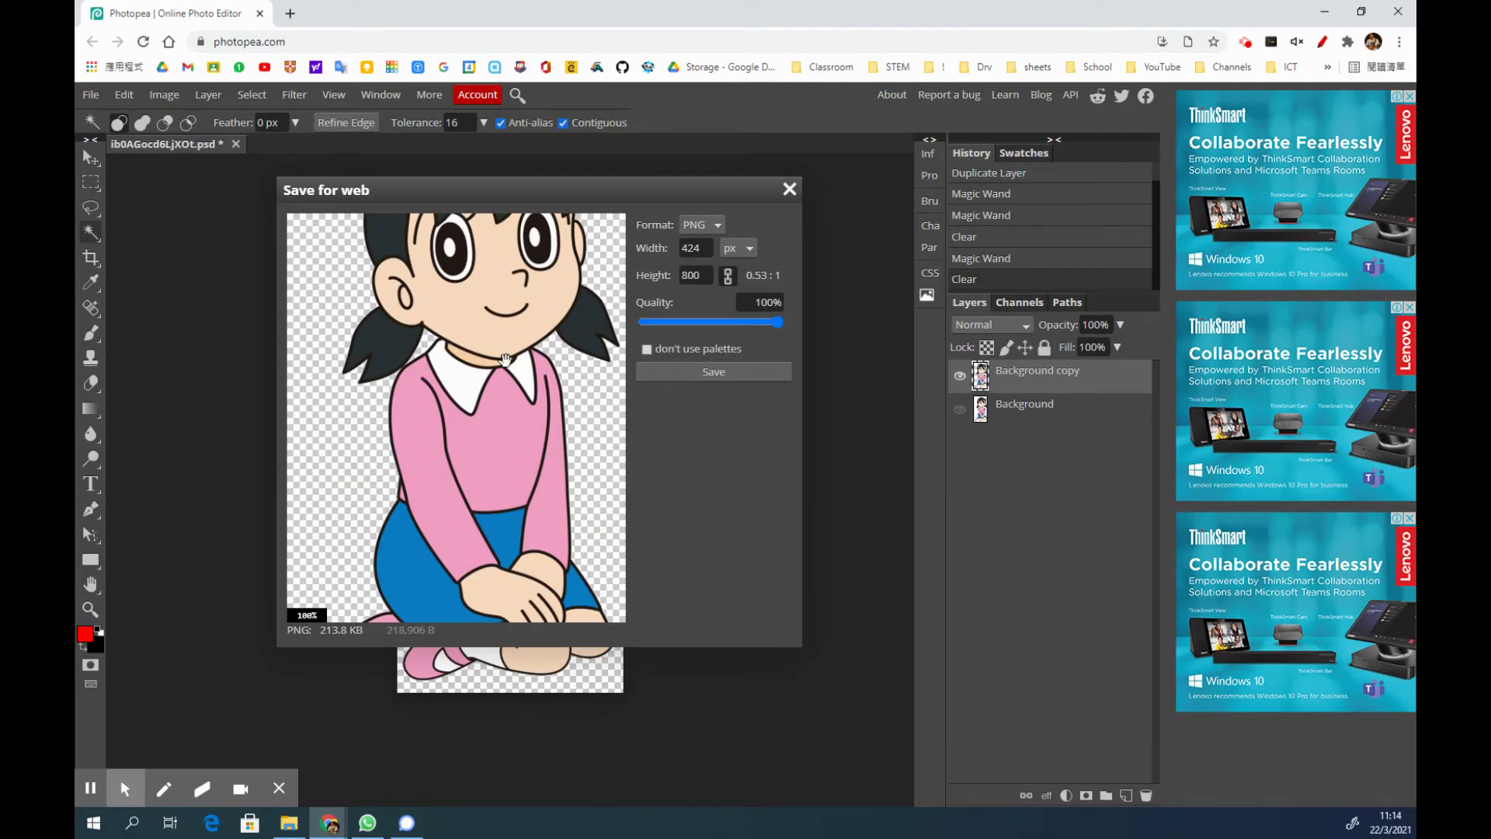
scroll(497, 349, "up", 2)
scroll(497, 350, "down", 3)
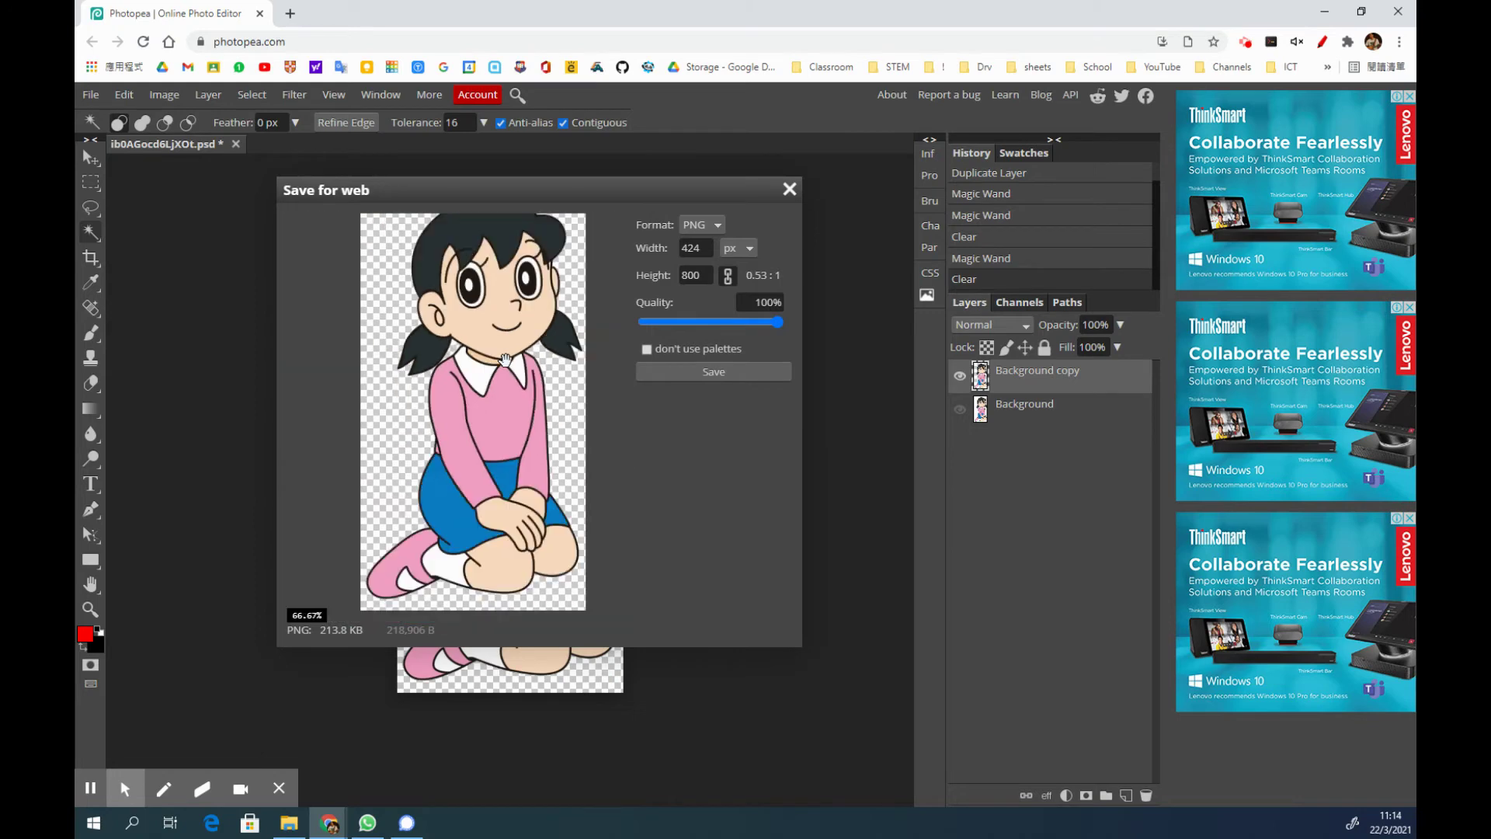
left_click(714, 374)
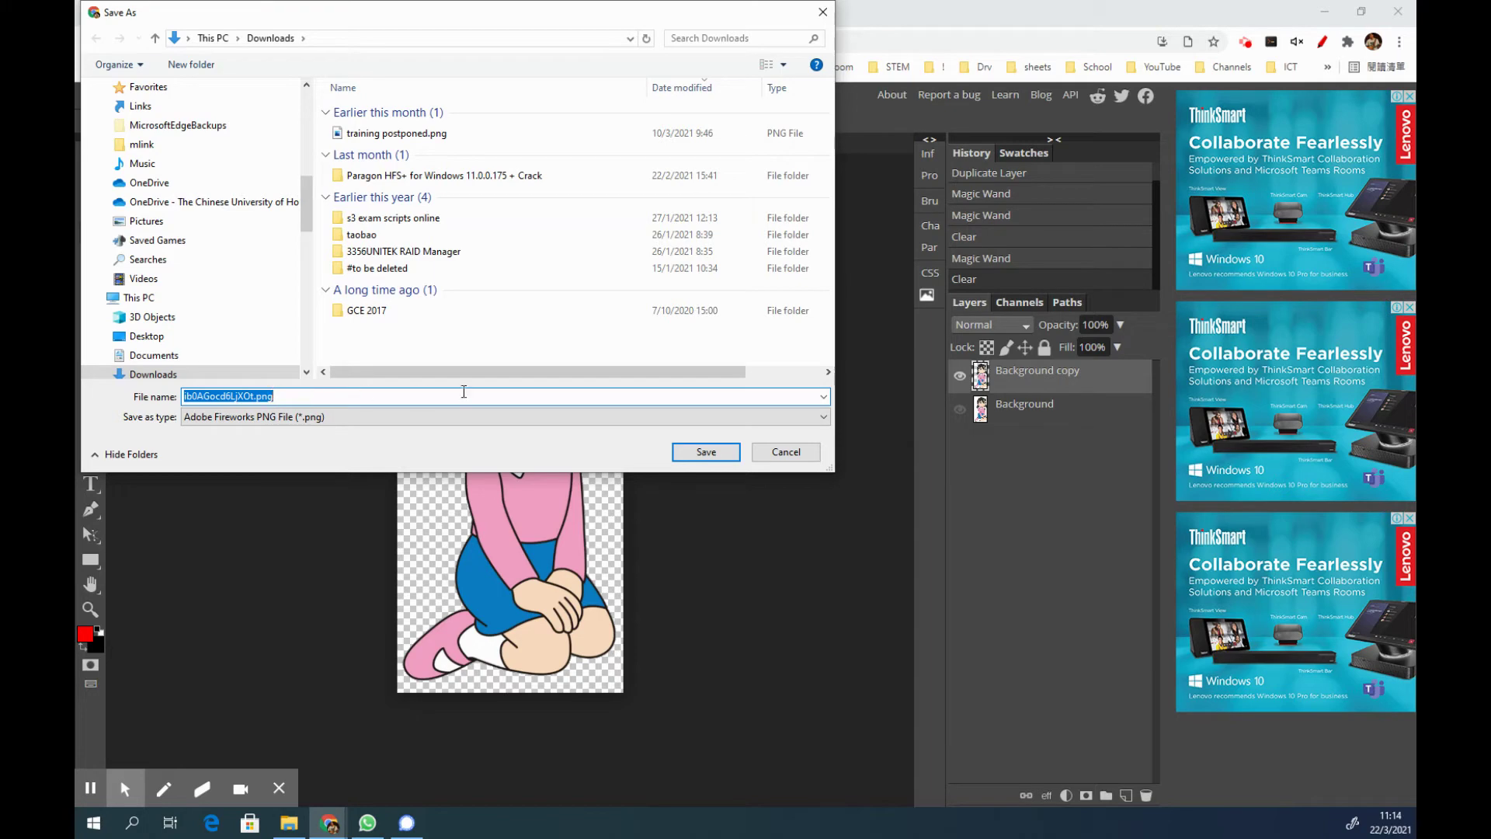
left_click(707, 452)
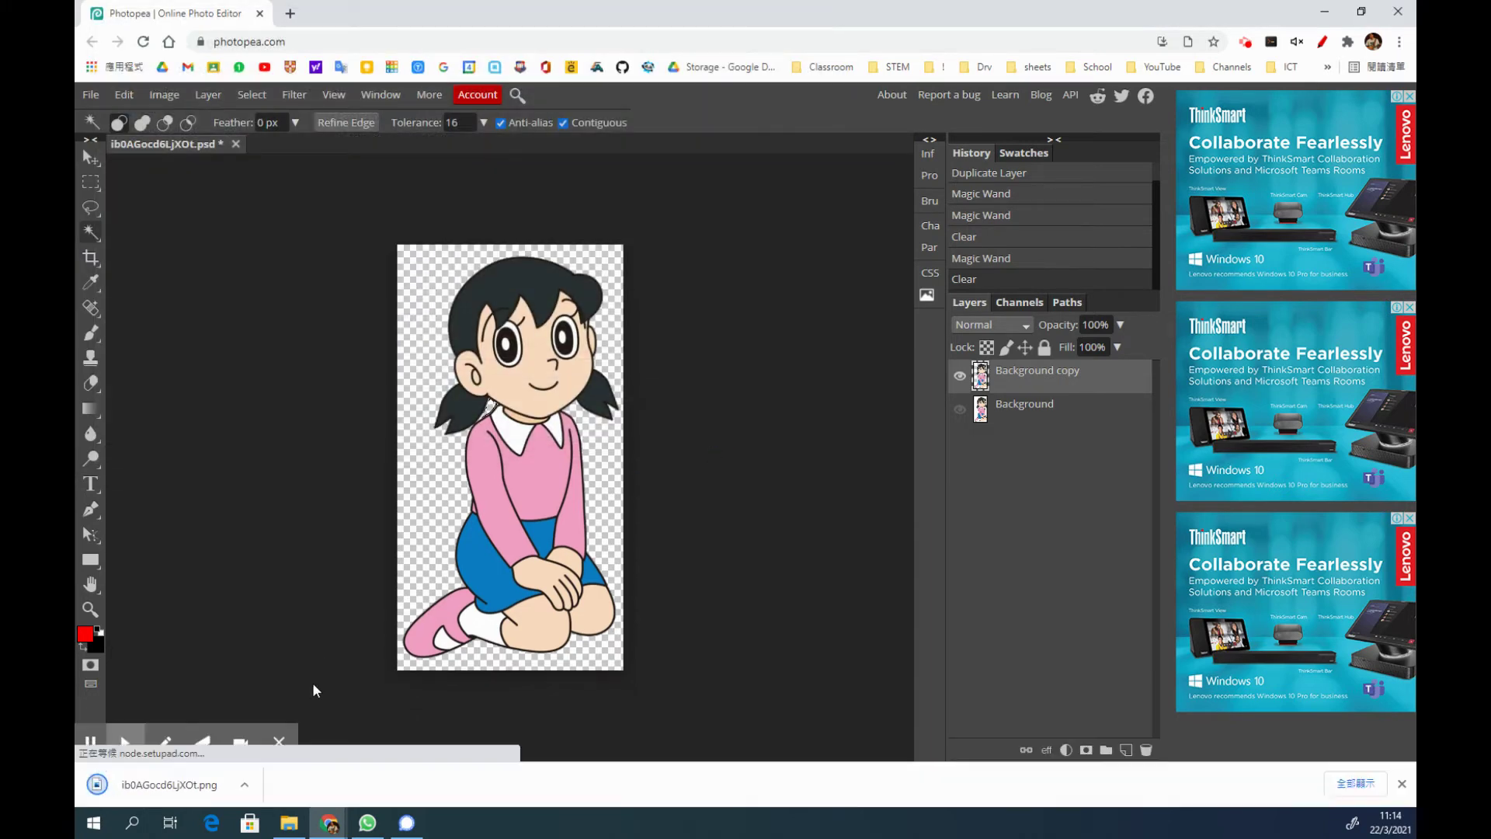
Step: Show the downloaded PNG in its Downloads folder and snap Explorer to the left half
left_click(243, 784)
left_click(302, 726)
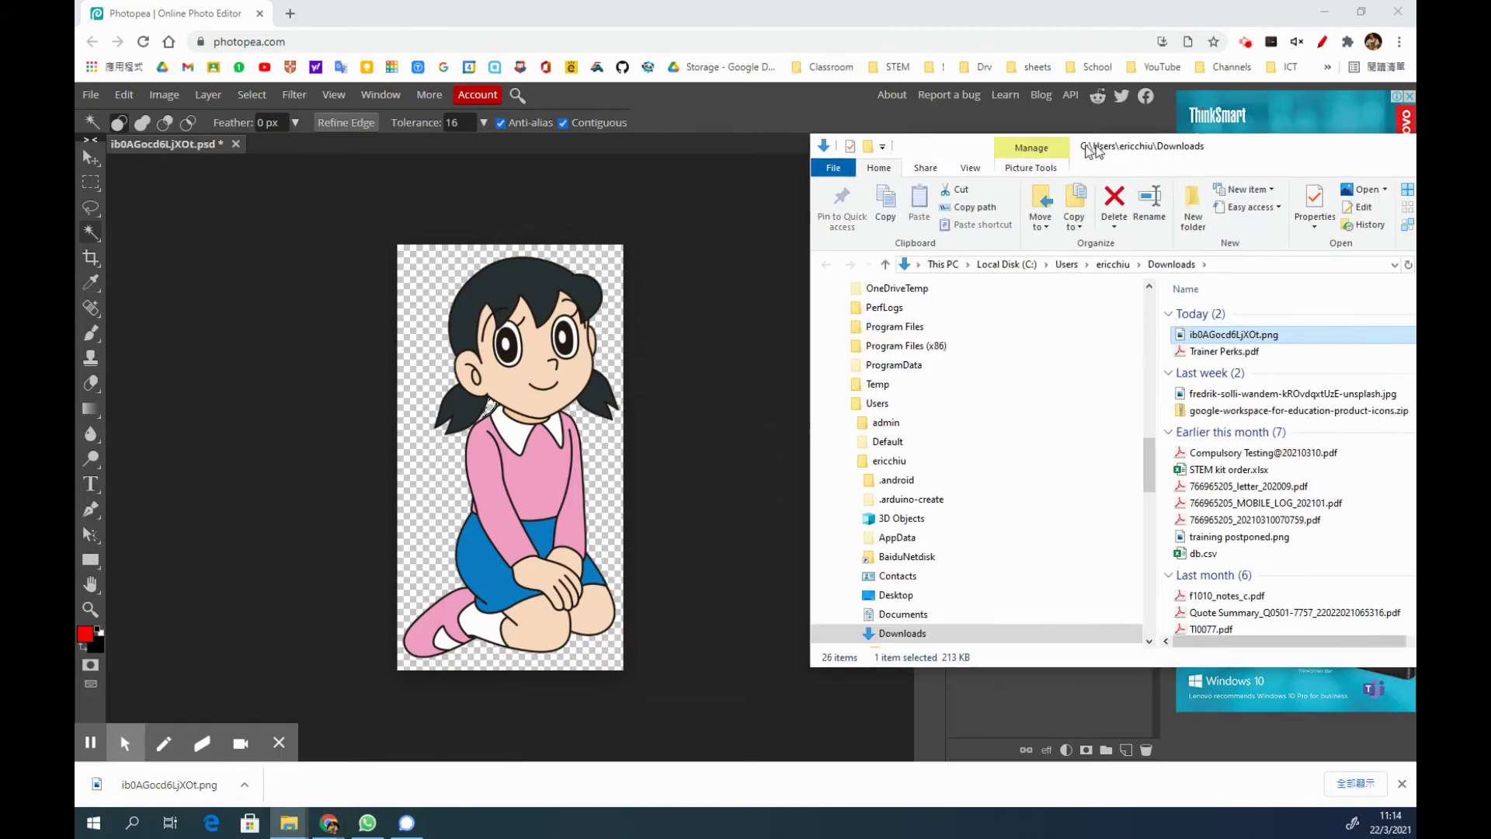
left_click_drag(1030, 151, 77, 233)
left_click(578, 200)
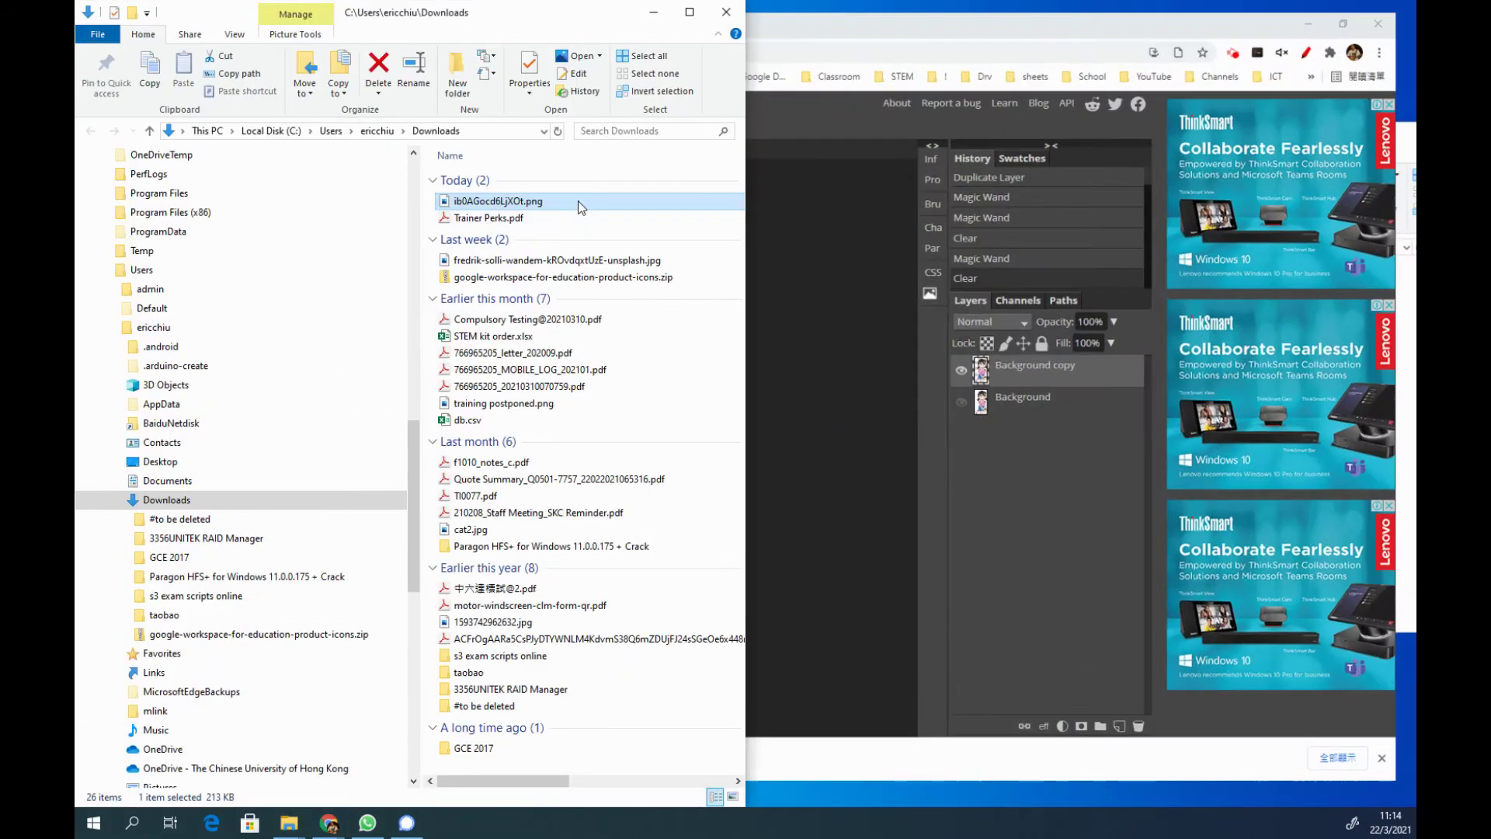
Step: Preview ib0AGocd6LjXOt.png, close the preview, and bring Photopea back to the front
double_click(578, 201)
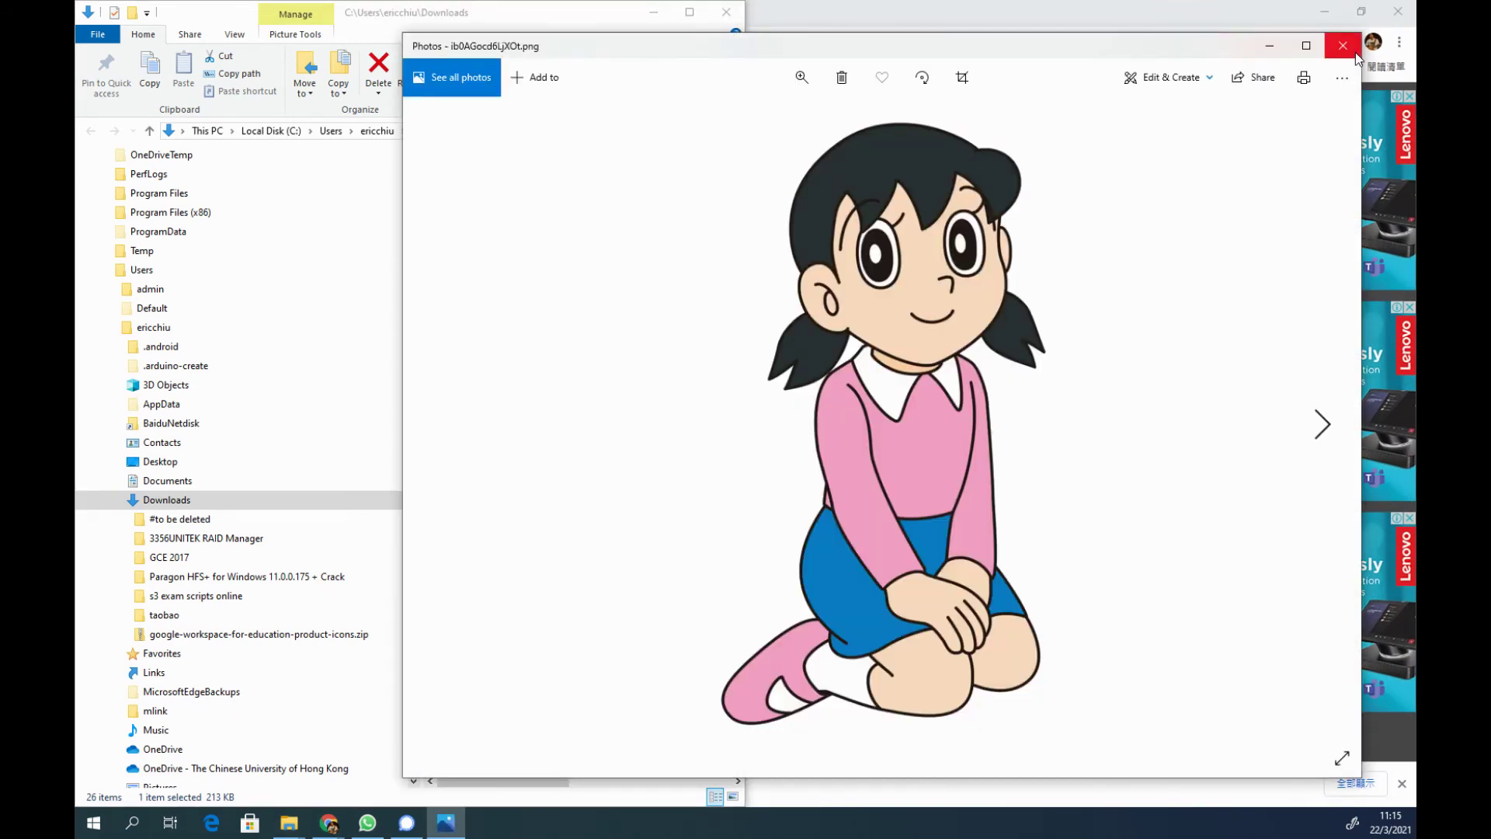
left_click(1343, 45)
left_click(835, 20)
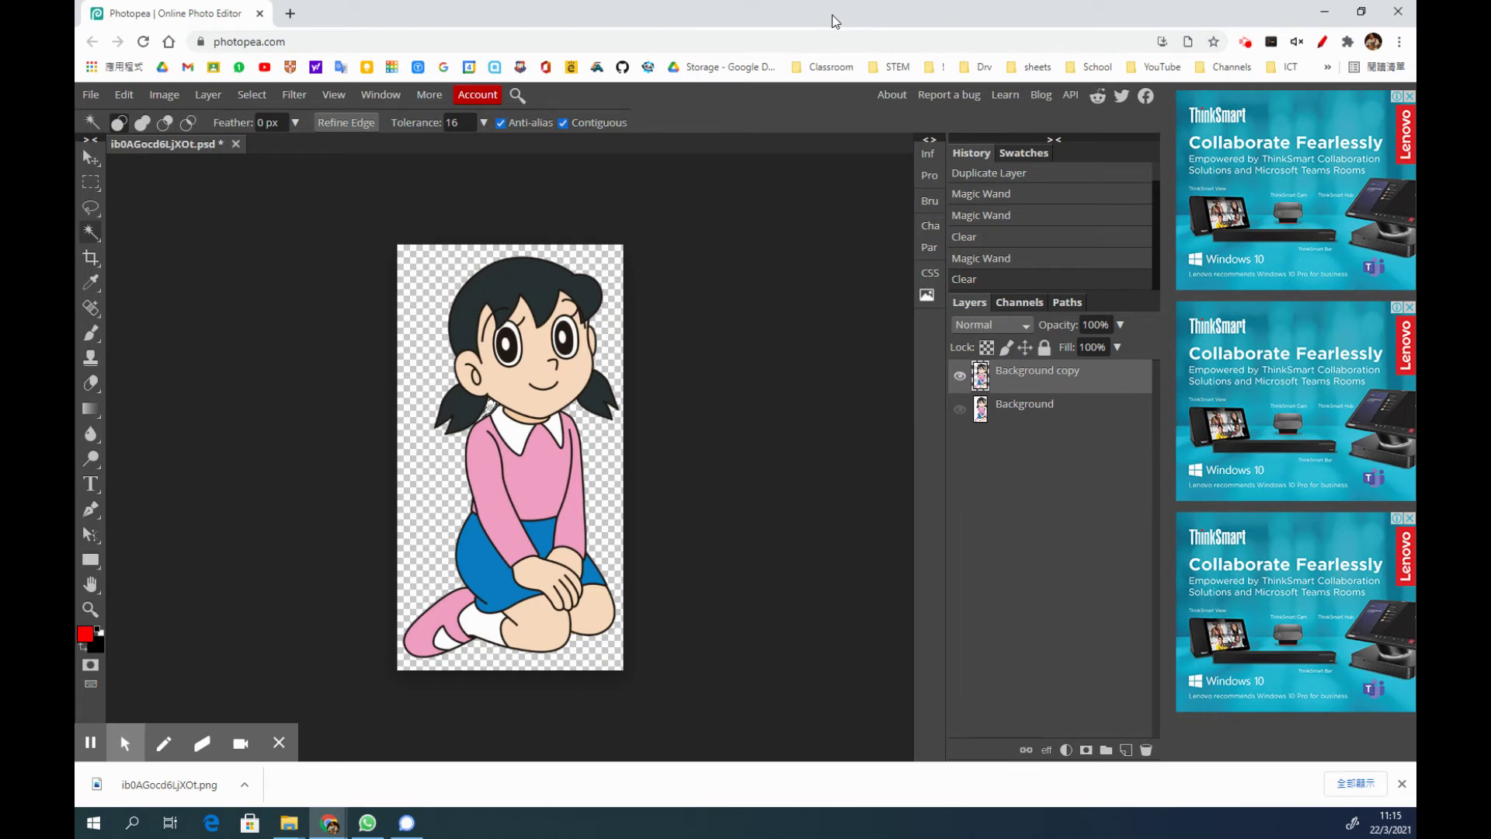
Step: Snap Chrome right, create a presentation via slide.new, and apply the Simple Dark theme
double_click(832, 21)
left_click(958, 15)
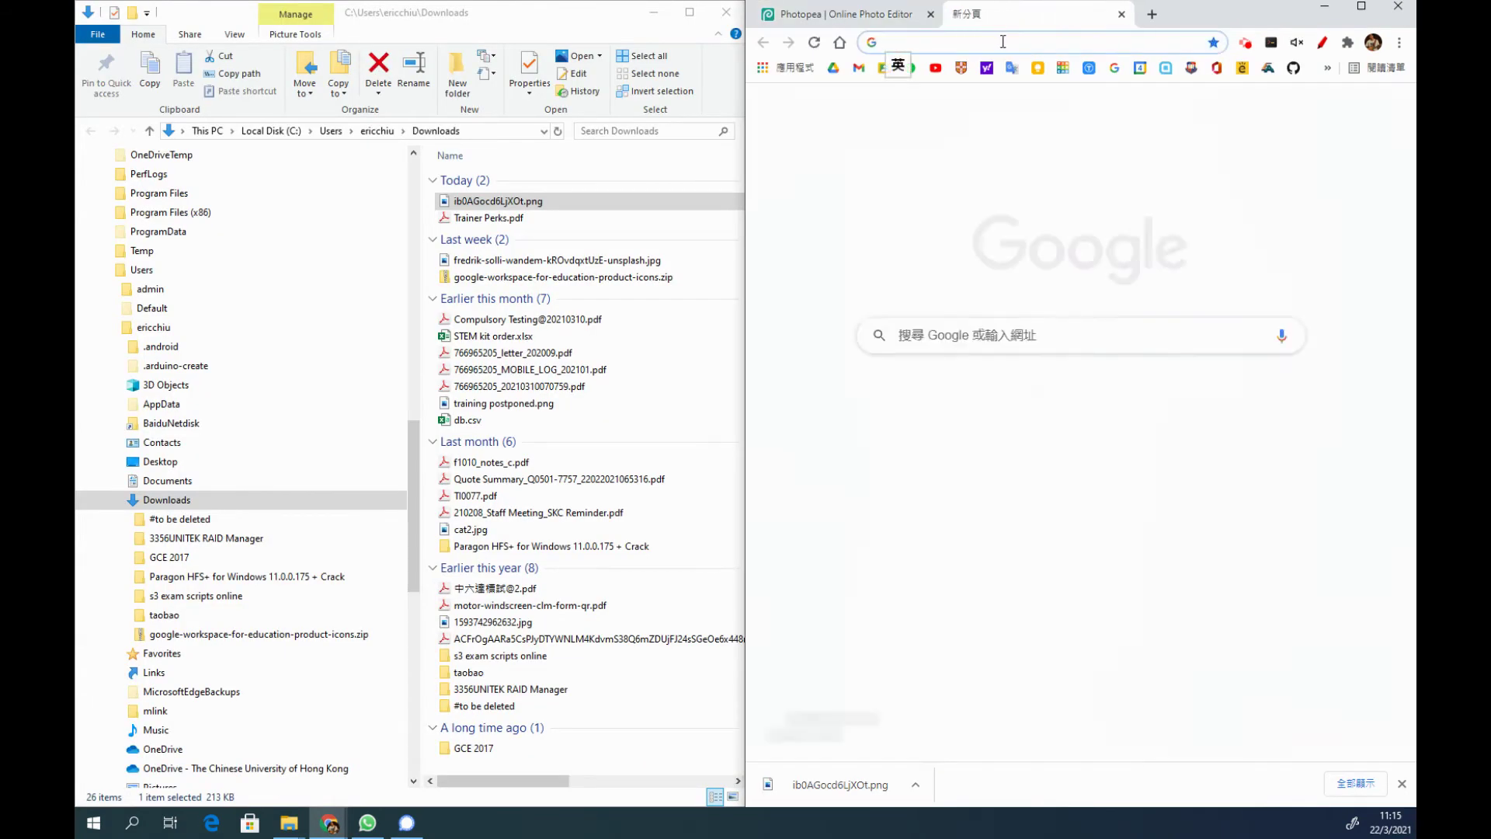
type("slide.new")
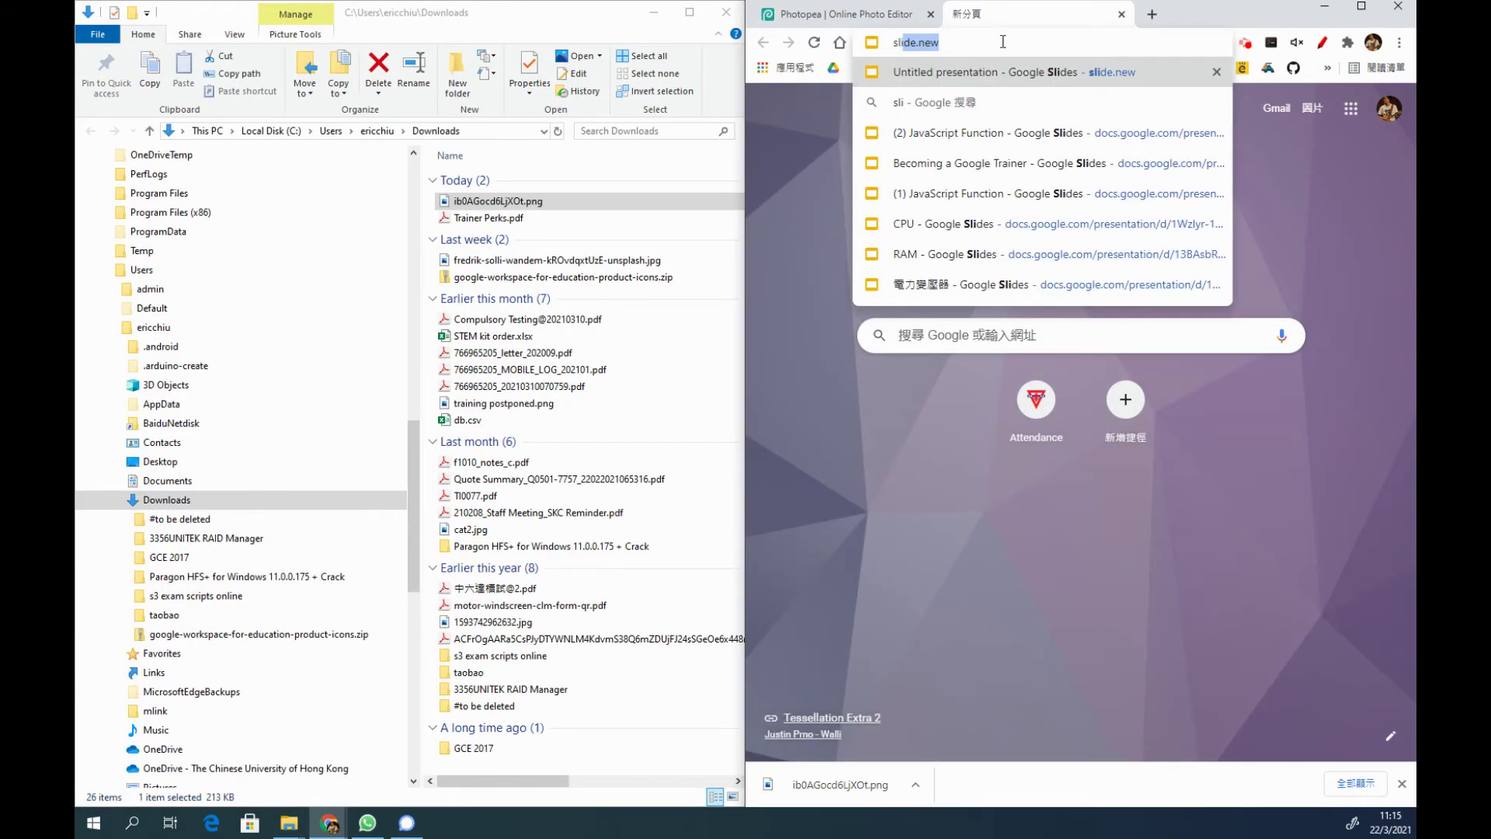
key("Return")
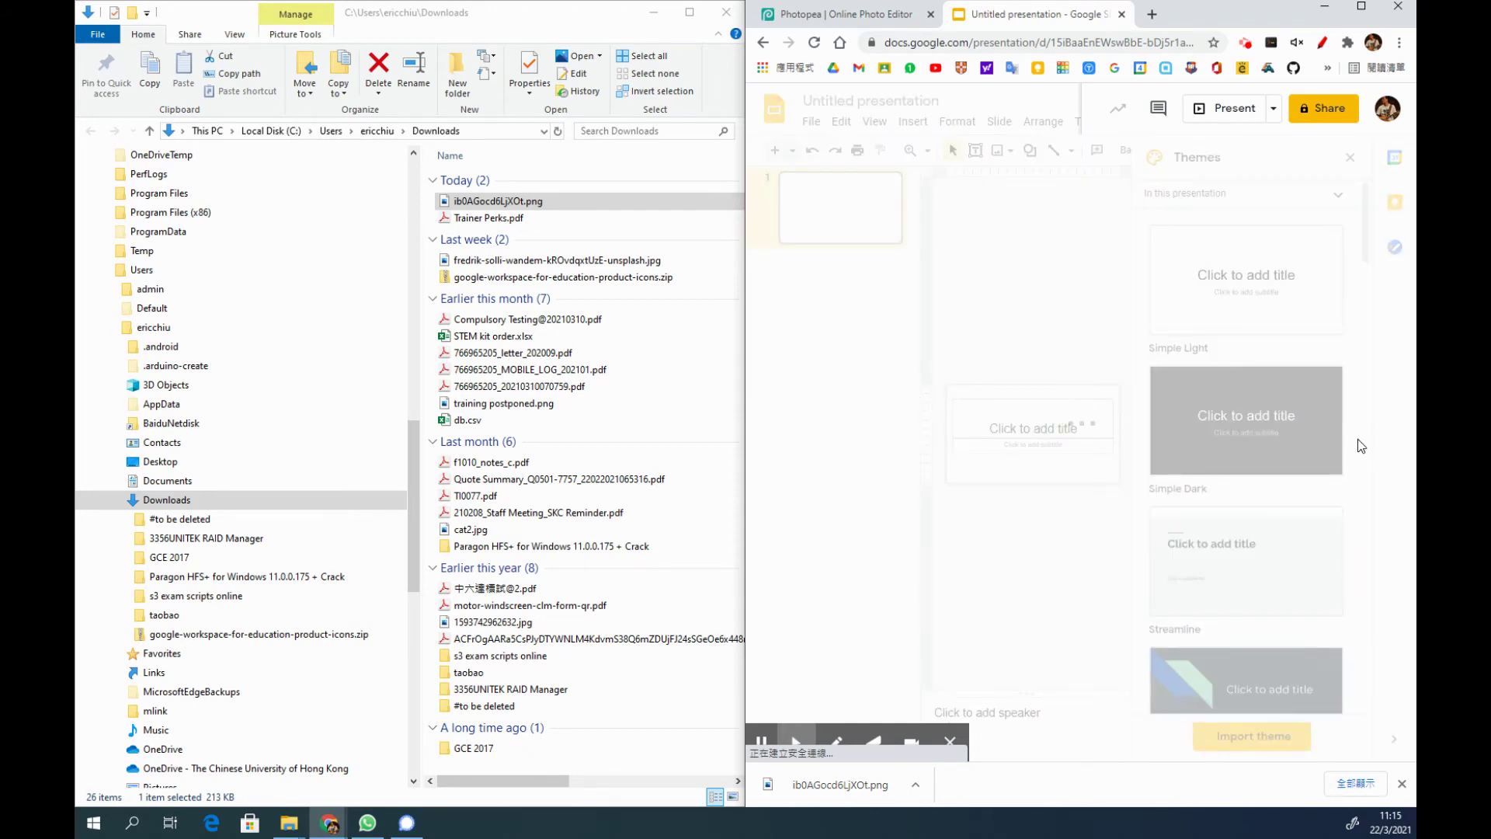
left_click(1234, 460)
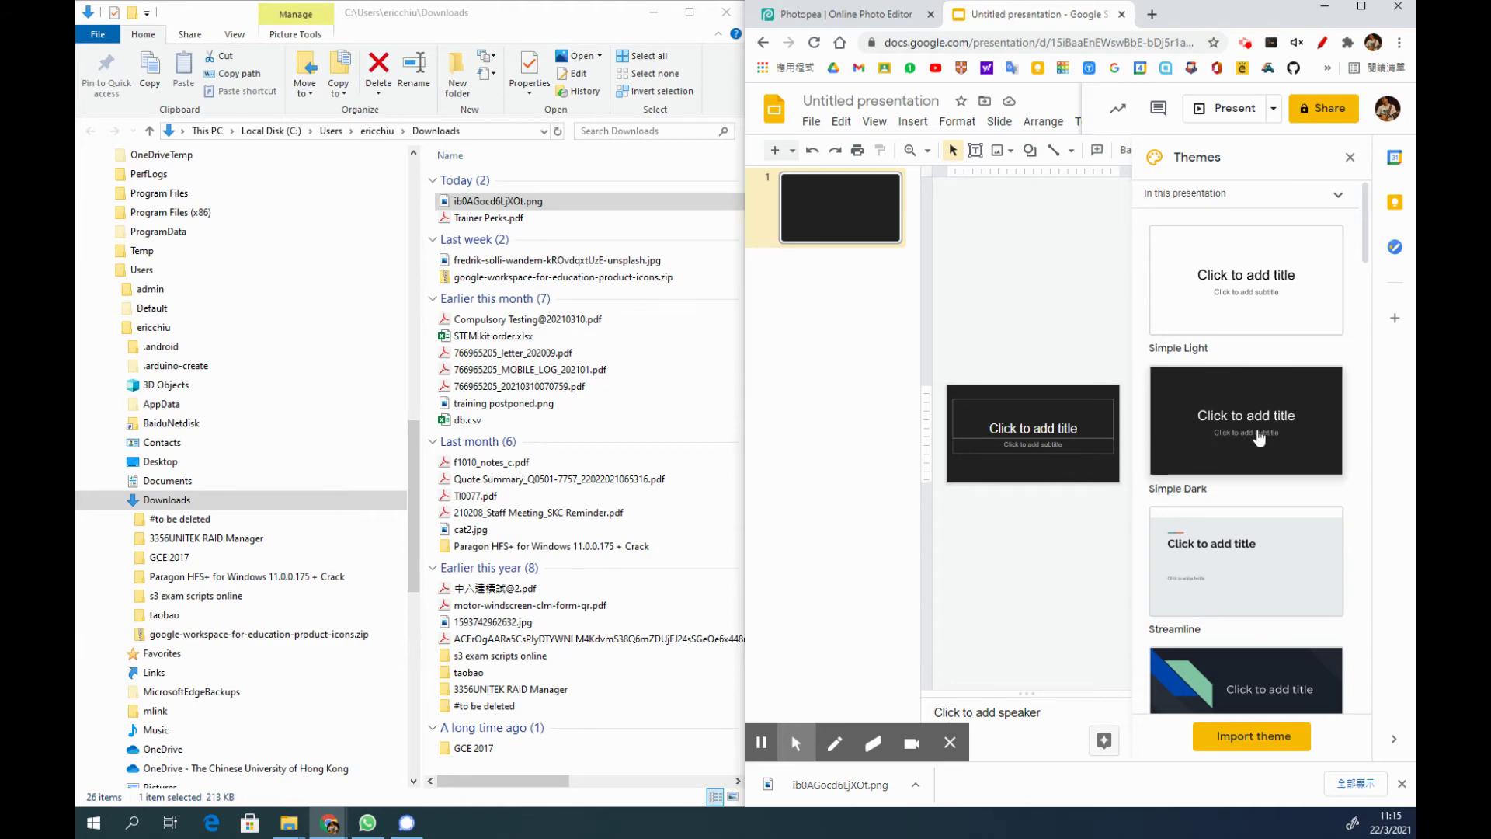
scroll(1260, 438, "down", 4)
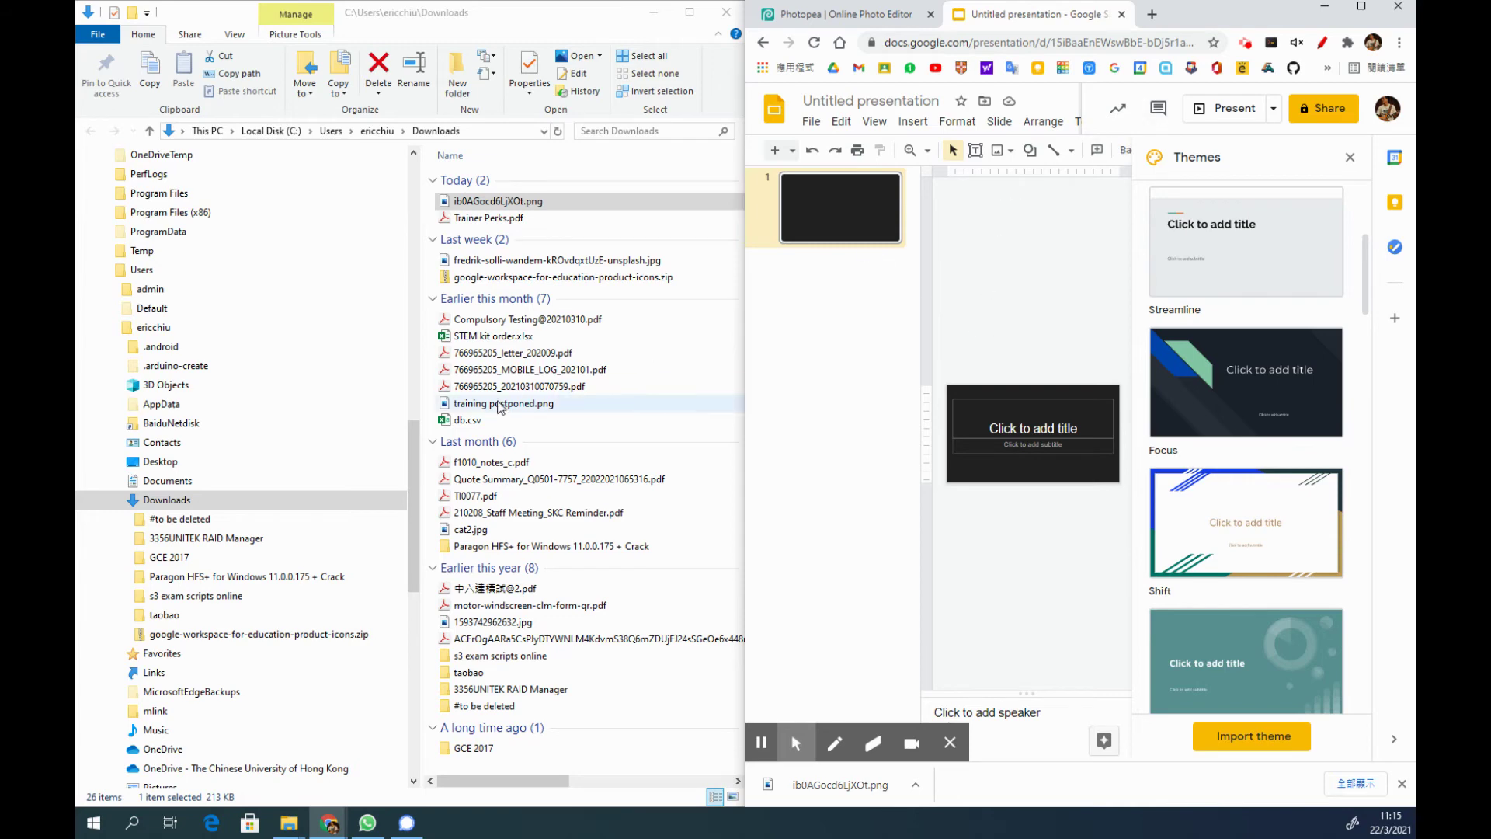
Step: Drop the exported transparent girl PNG onto the slide and maximize the browser window
left_click_drag(584, 203, 1013, 347)
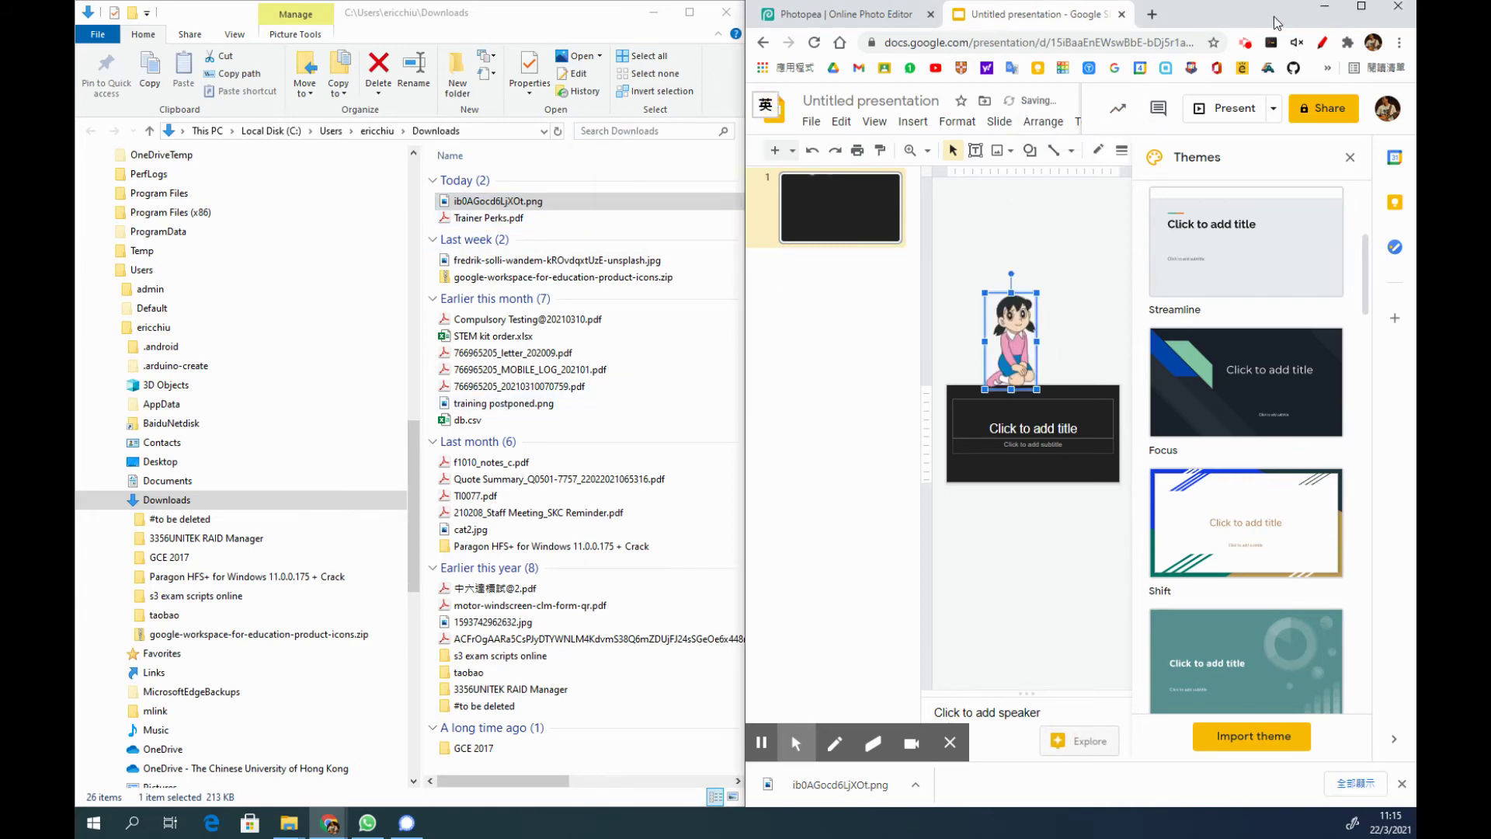
left_click_drag(1205, 14, 957, 134)
double_click(957, 134)
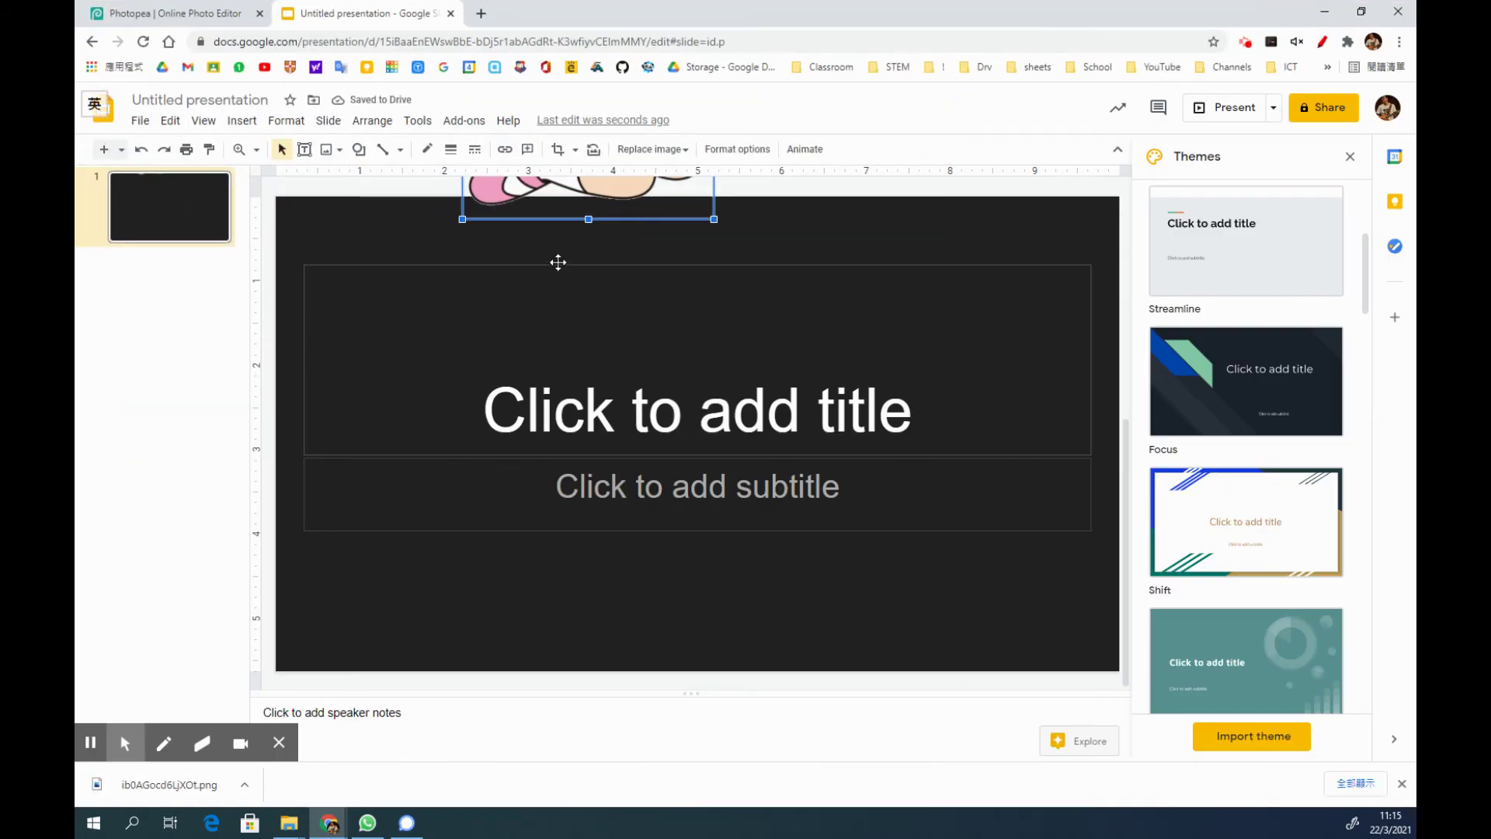
Step: Shrink the girl picture to about half size and place it at the slide's lower left
left_click_drag(619, 191, 491, 621)
left_click_drag(583, 190, 460, 423)
left_click(418, 539)
left_click_drag(418, 540, 383, 539)
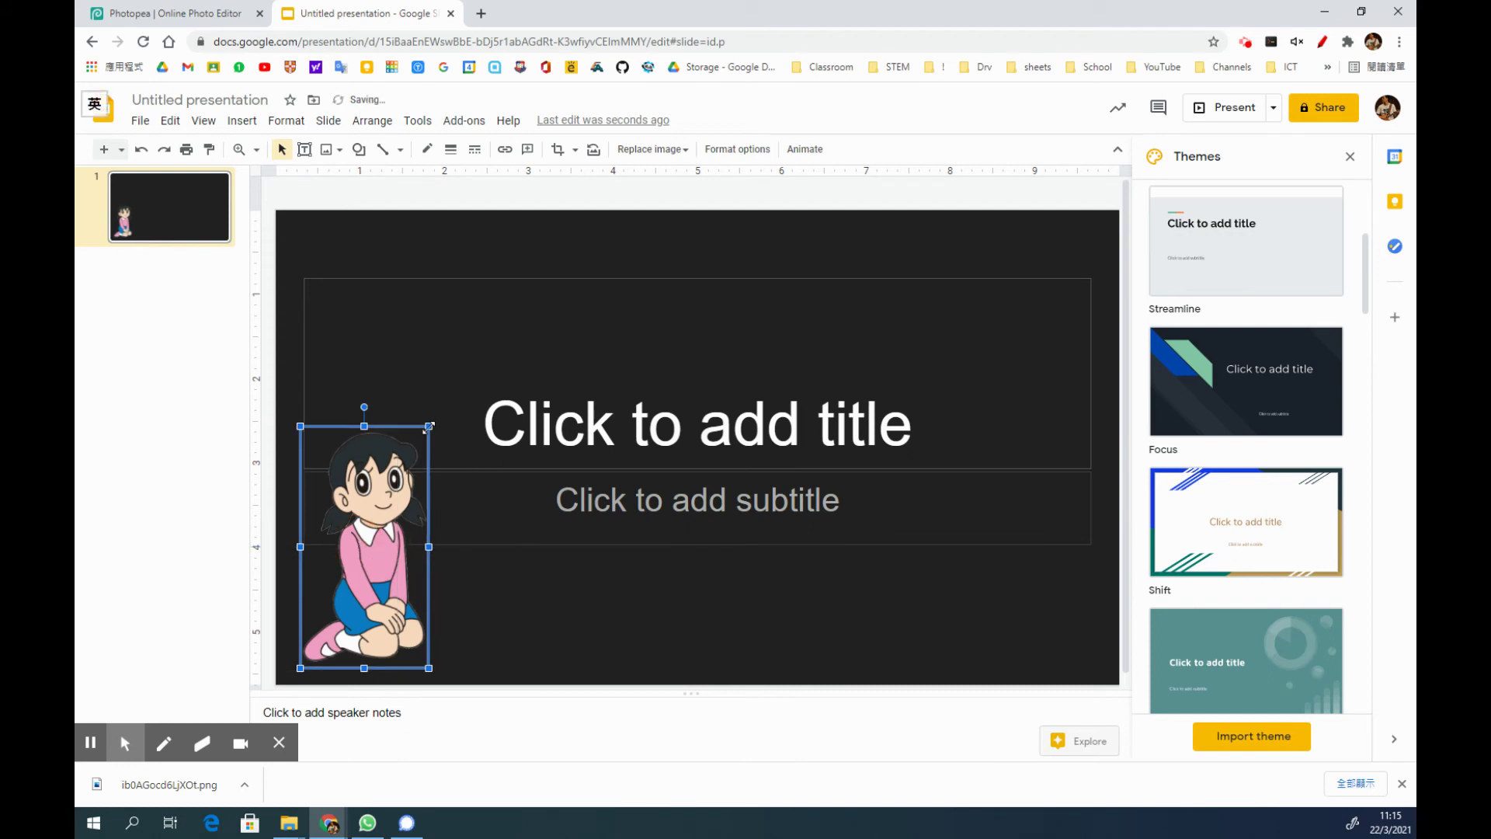
left_click(524, 600)
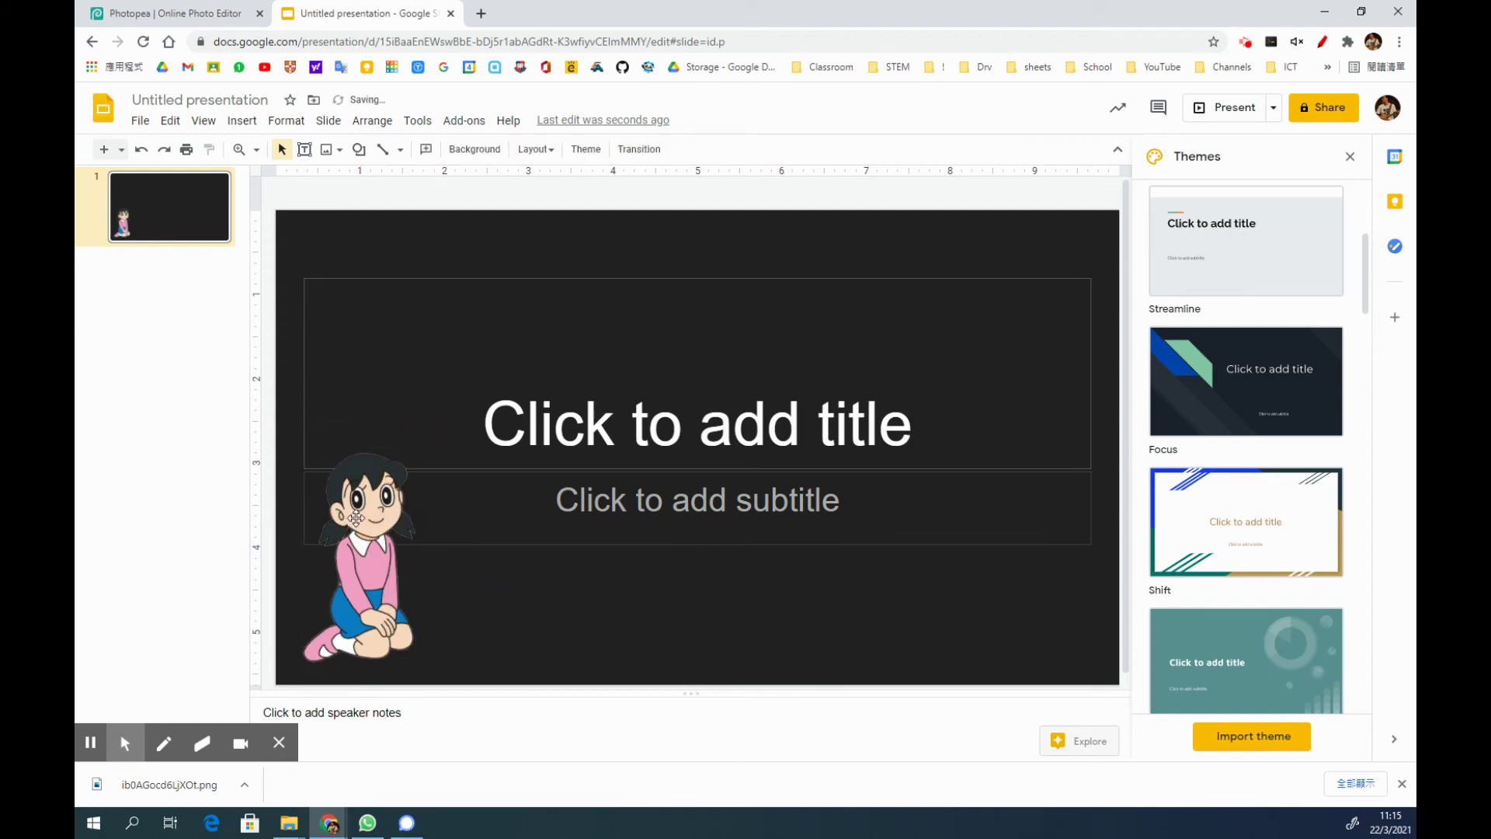
mouse_move(368, 565)
left_mouse_down()
mouse_move(385, 554)
mouse_move(368, 594)
left_mouse_up()
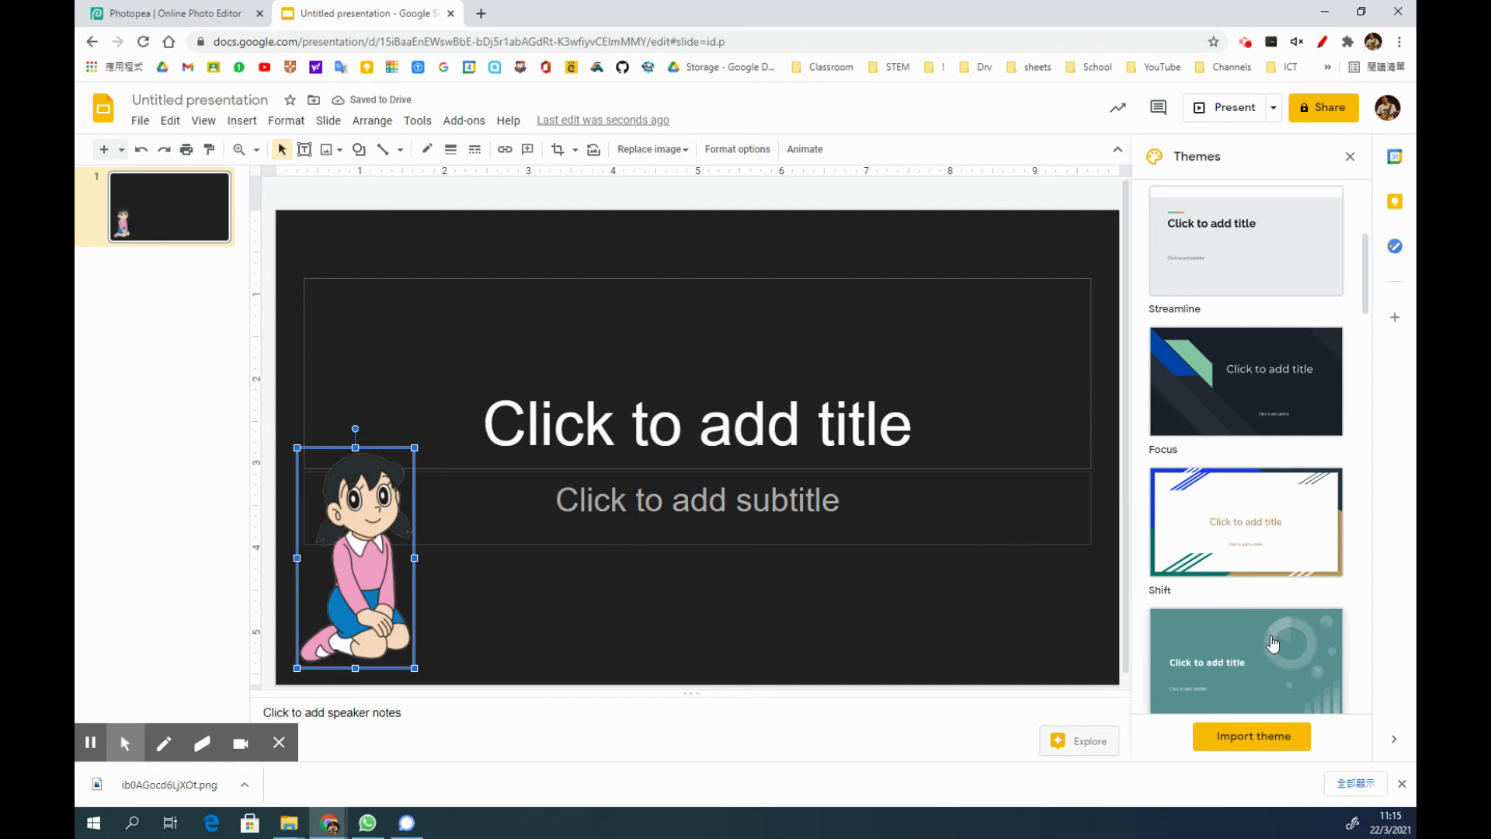
Step: Apply the teal Momentum theme from the Themes panel
left_click(1268, 640)
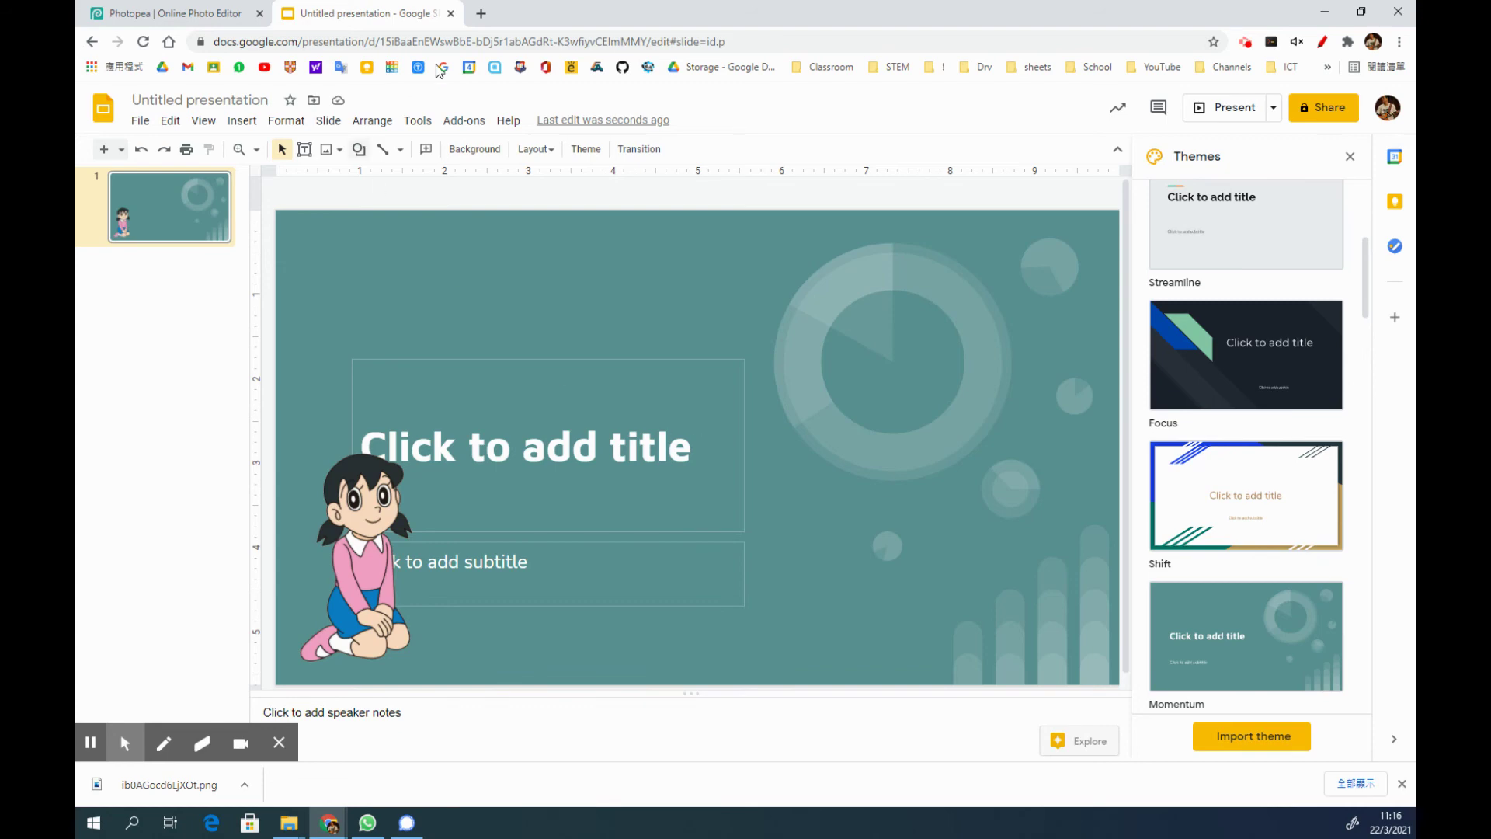
Step: Return to the Photopea tab with the cut-out girl on transparency
left_click(187, 13)
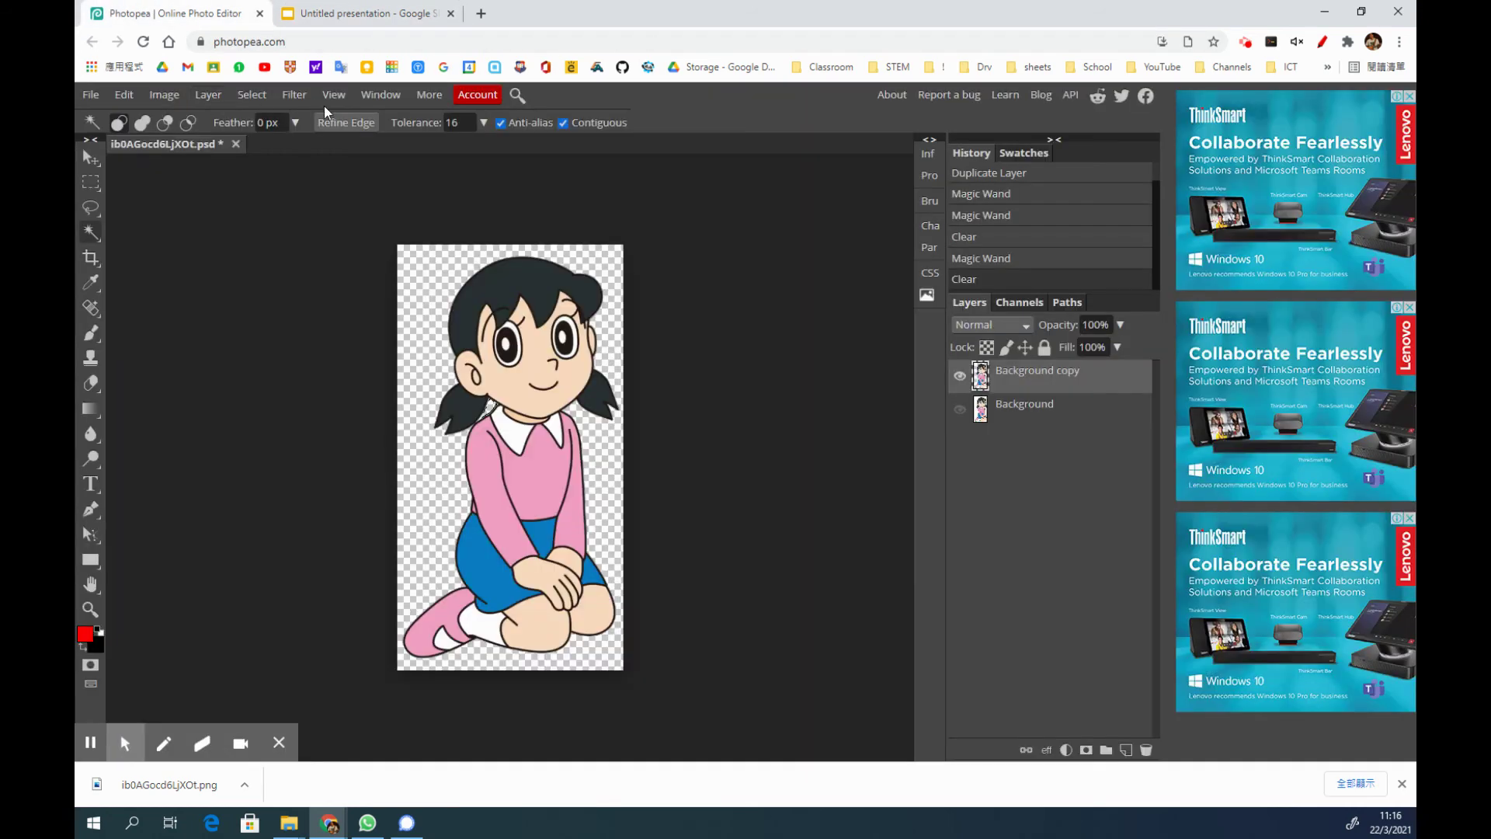